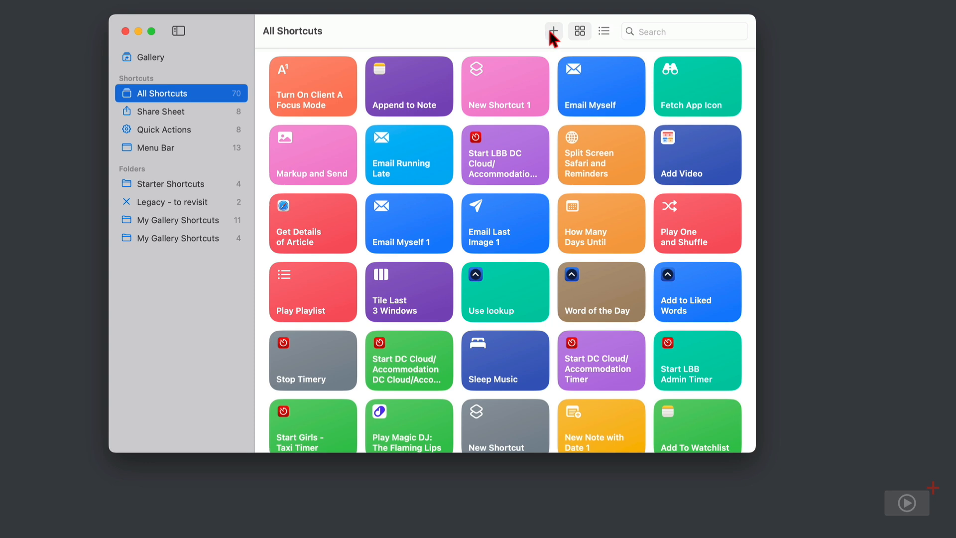
Create a new shortcut and title it "Extract Text"
{"action": "left_click", "coordinate": [551, 31]}
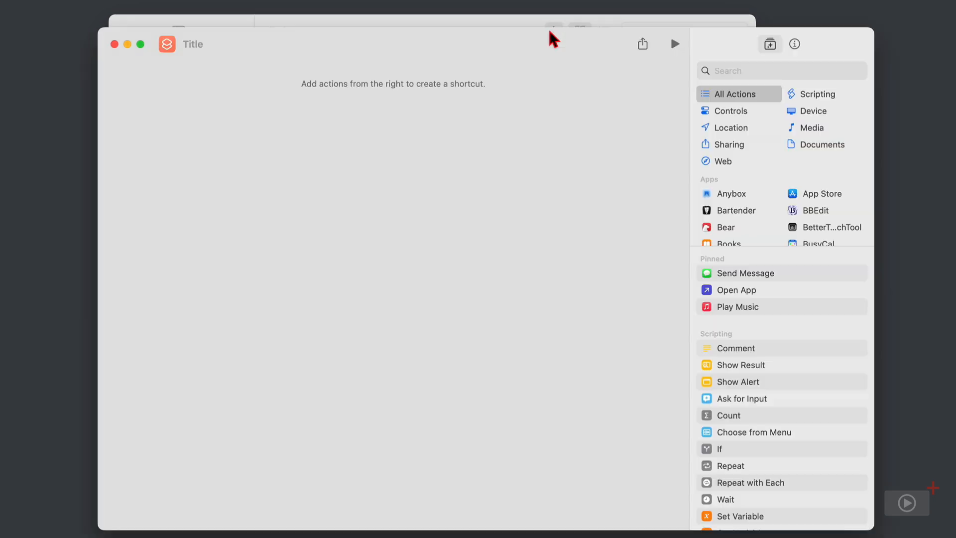
{"action": "left_click", "coordinate": [210, 43]}
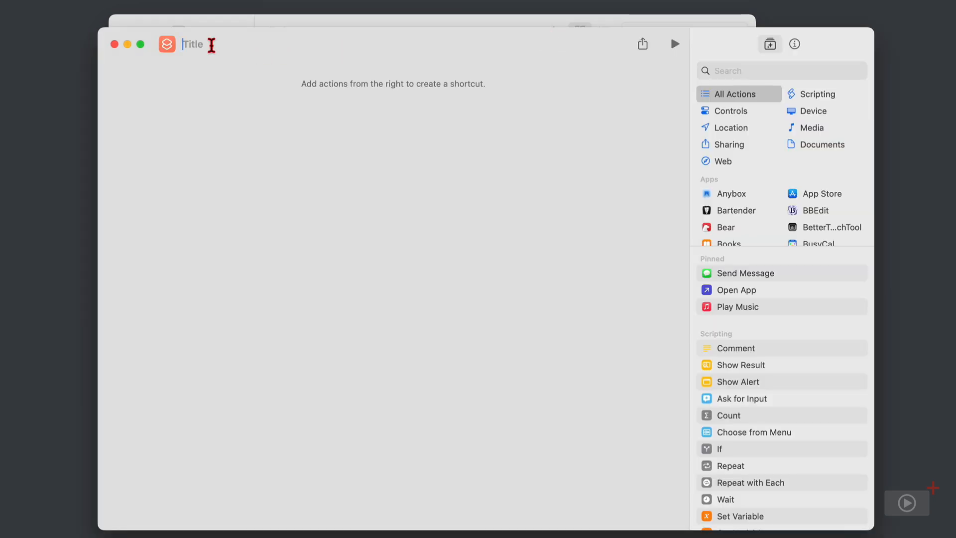
{"action": "type", "text": "Extract Text"}
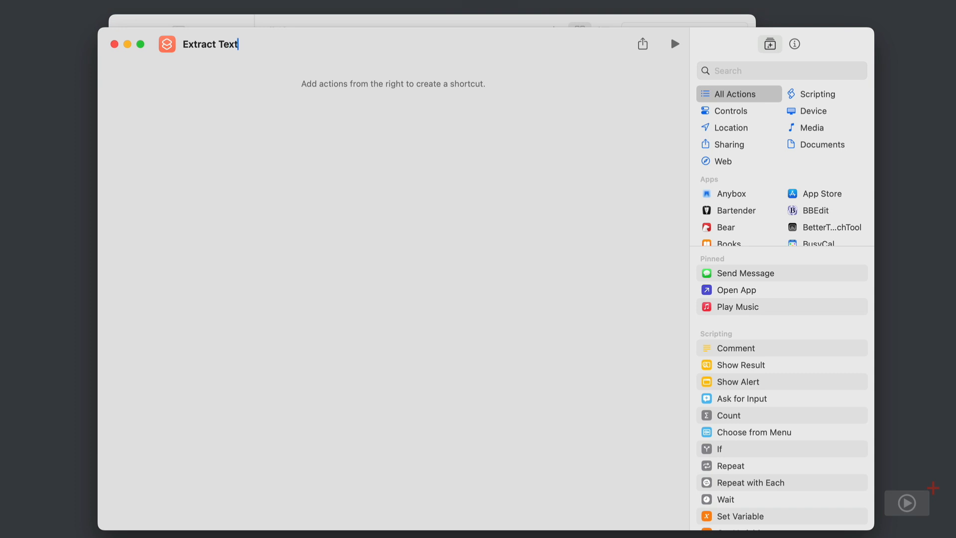
{"action": "key", "text": "super+a"}
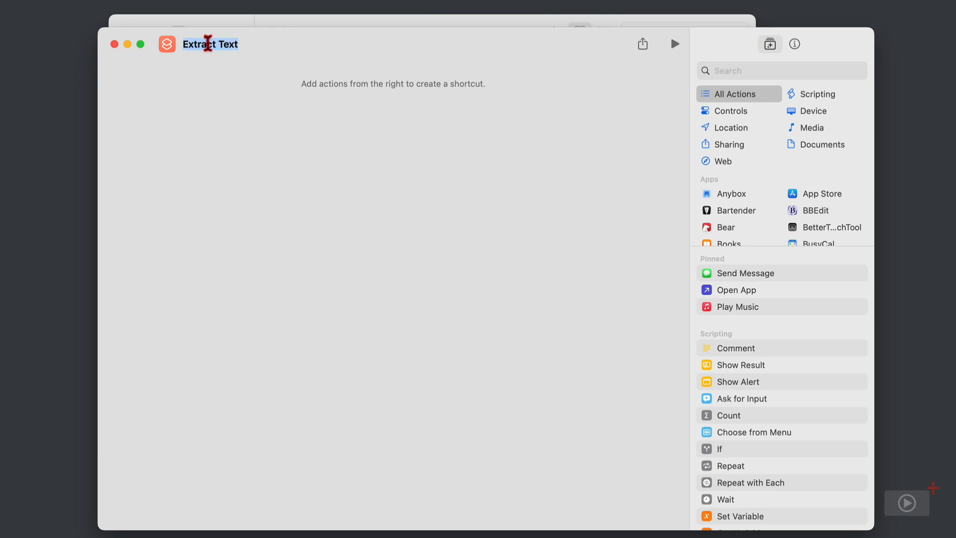
Add the Extract Text from Image action to the shortcut and set its source to Shortcut Input
{"action": "left_click", "coordinate": [729, 70]}
{"action": "left_click", "coordinate": [728, 70]}
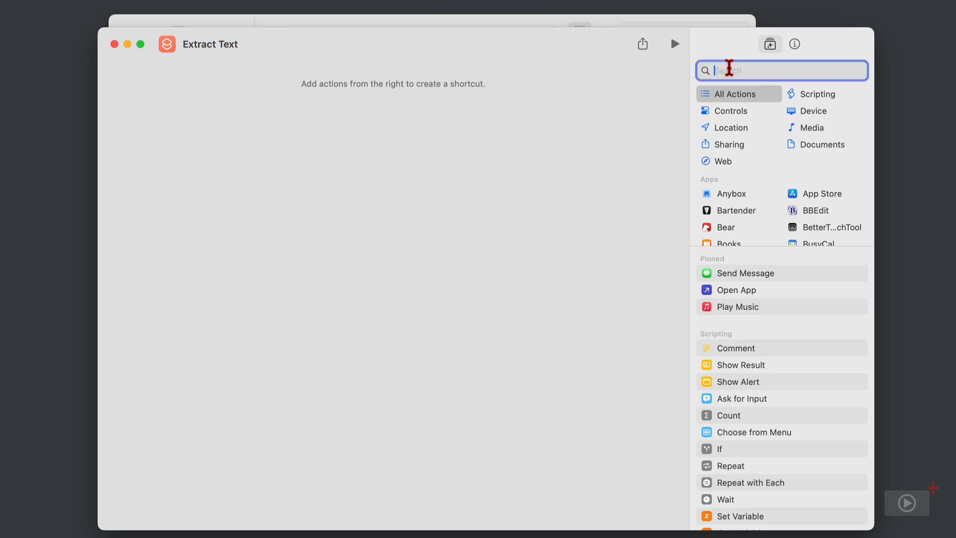
{"action": "type", "text": "extr"}
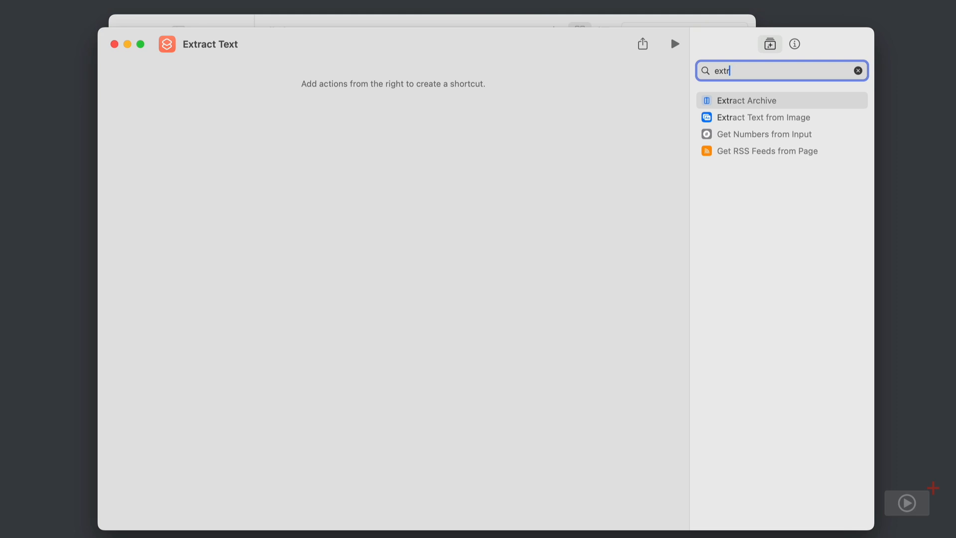
{"action": "left_click_drag", "start_coordinate": [740, 117], "coordinate": [328, 95]}
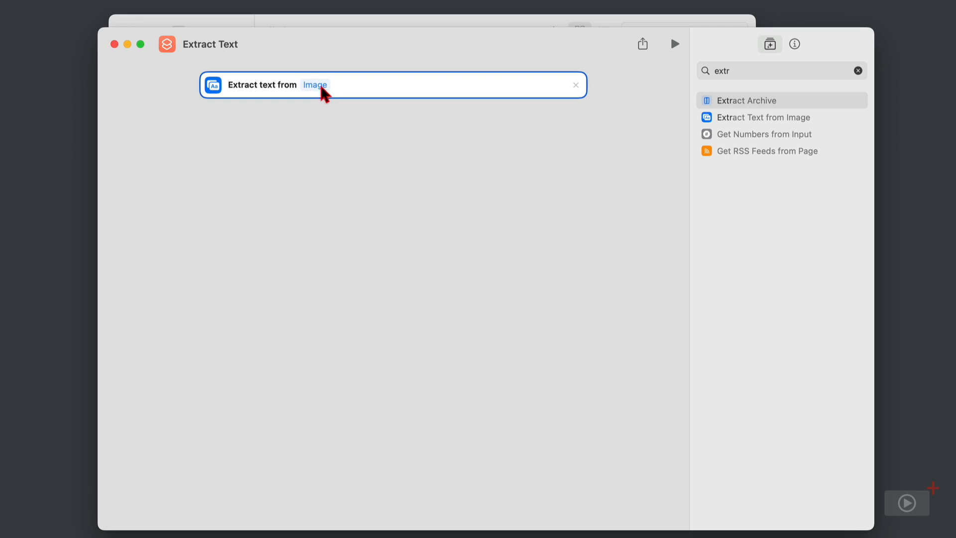
{"action": "left_click", "coordinate": [315, 84]}
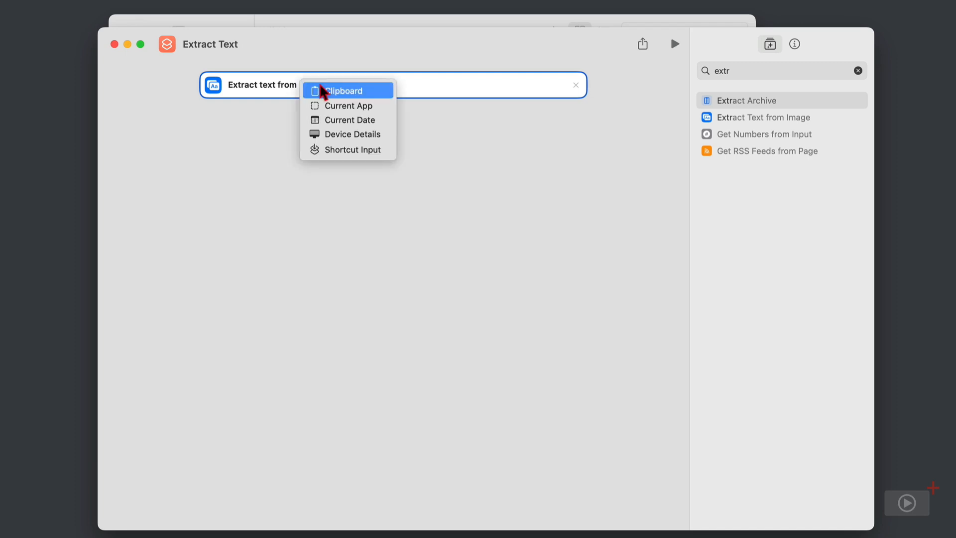
{"action": "left_click", "coordinate": [312, 149]}
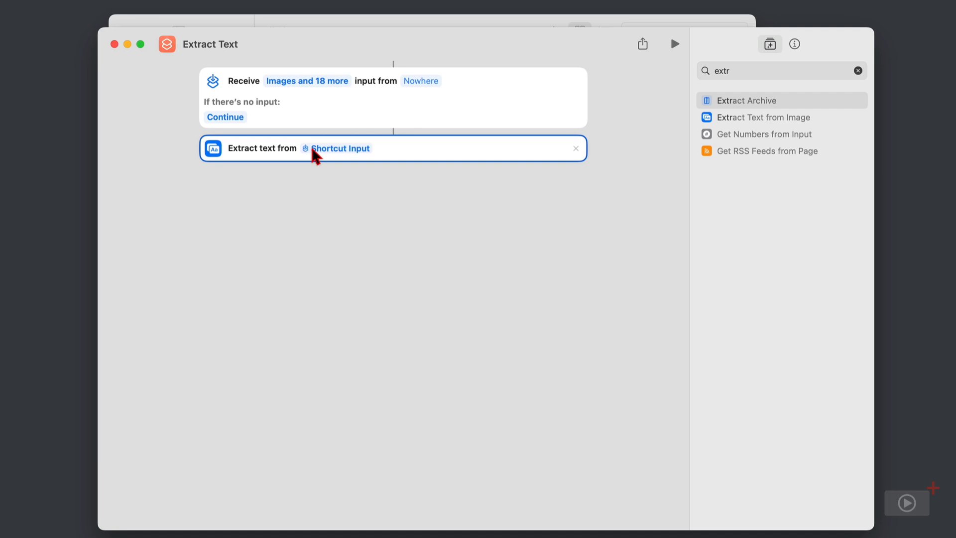
Make the shortcut available in the Share Sheet and as a Quick Action in Finder
{"action": "left_click", "coordinate": [423, 81]}
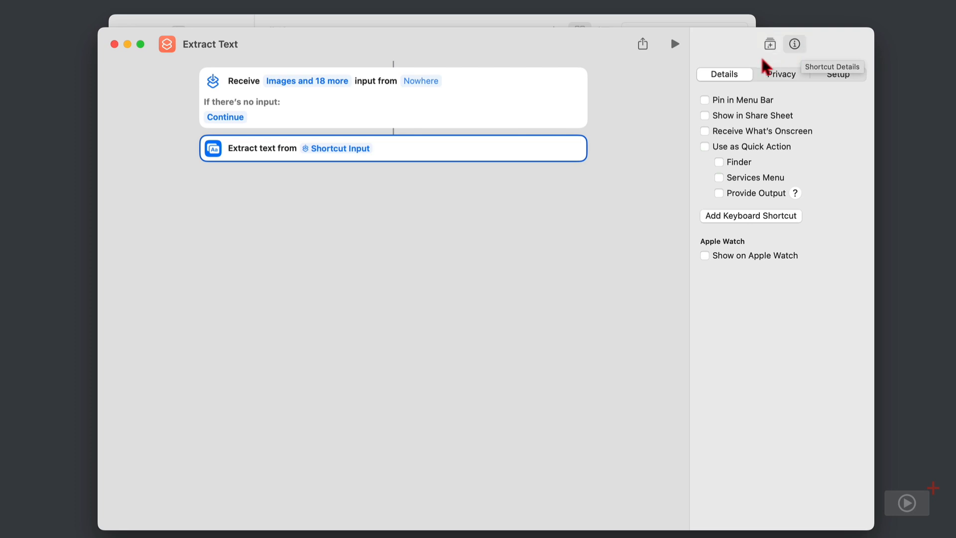
{"action": "left_click", "coordinate": [704, 116]}
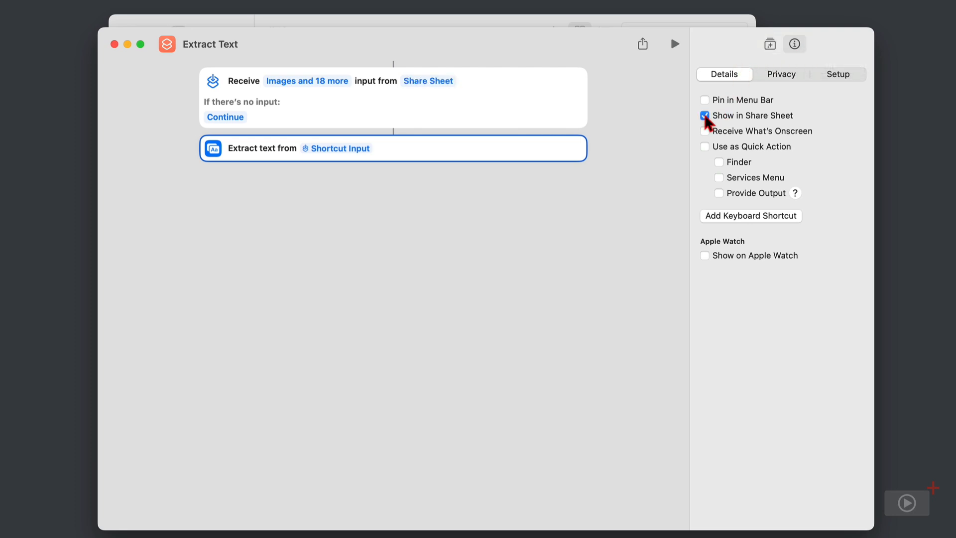
{"action": "left_click", "coordinate": [704, 146]}
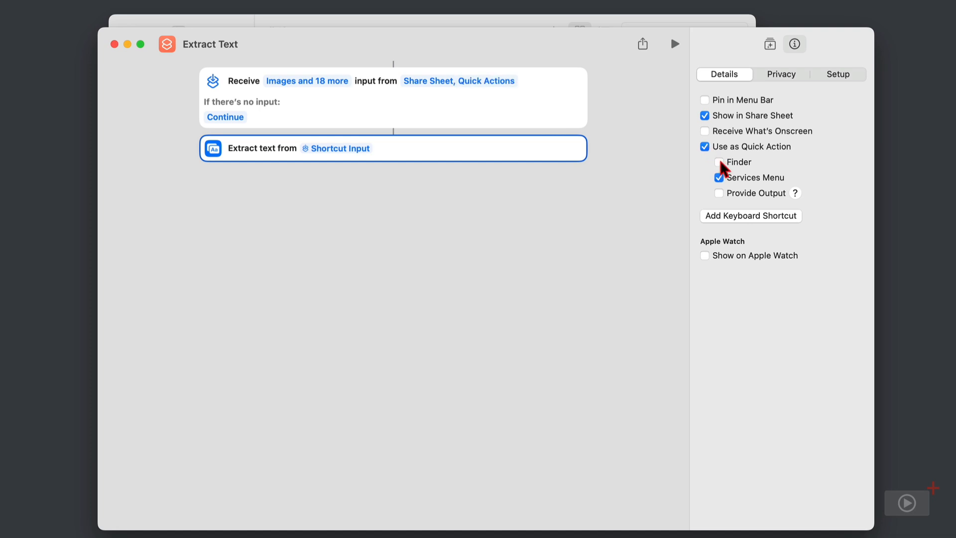
{"action": "left_click", "coordinate": [720, 162]}
Add a Choose from Menu action below the text extraction action
{"action": "left_click", "coordinate": [766, 46]}
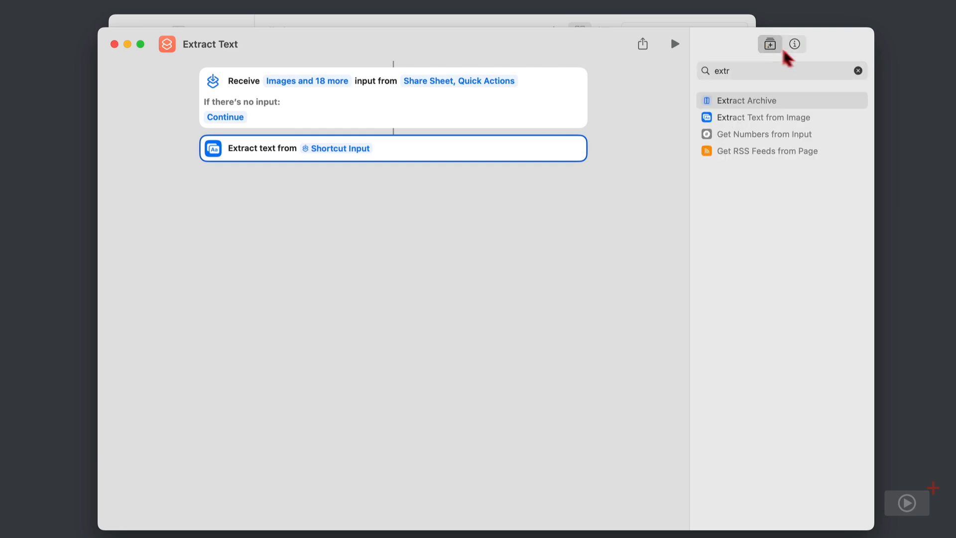
{"action": "left_click", "coordinate": [858, 70]}
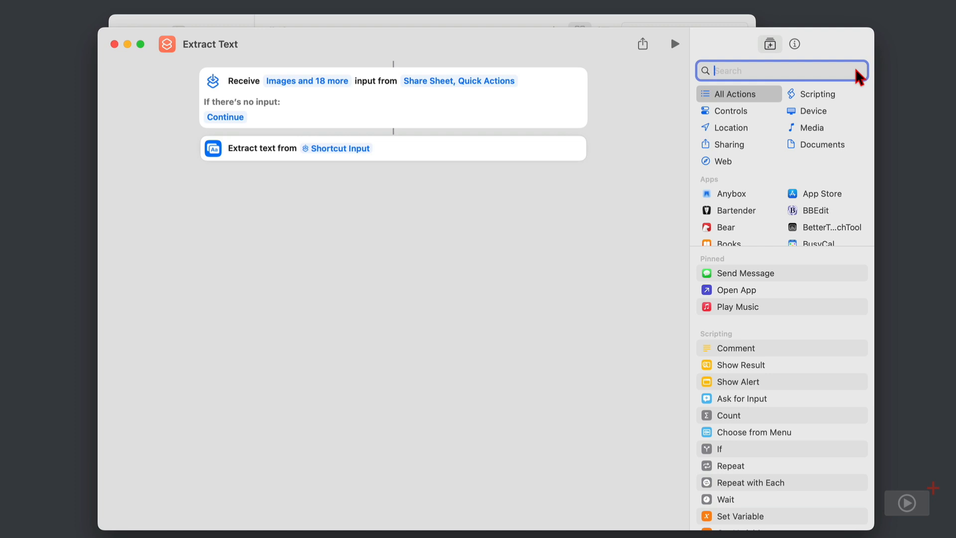
{"action": "type", "text": "choo"}
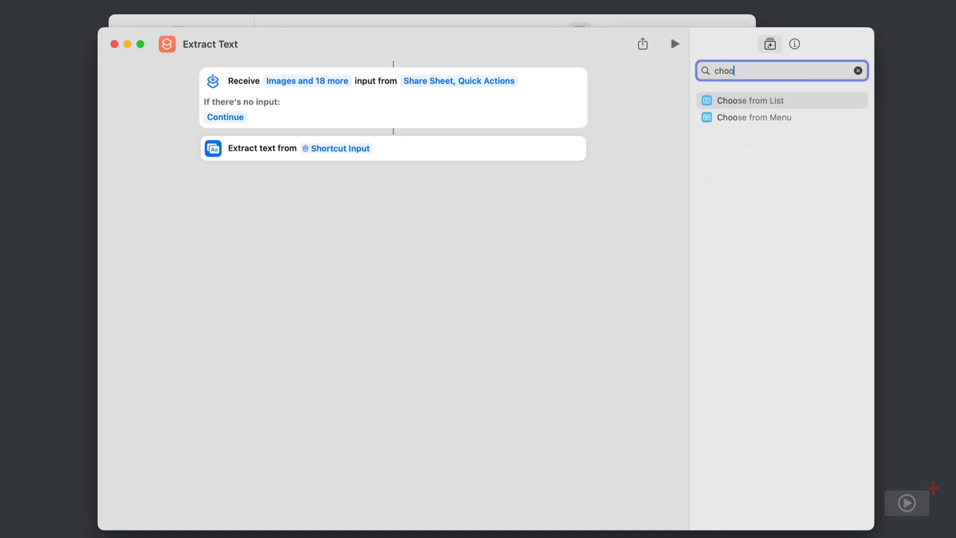
{"action": "key", "text": "Down"}
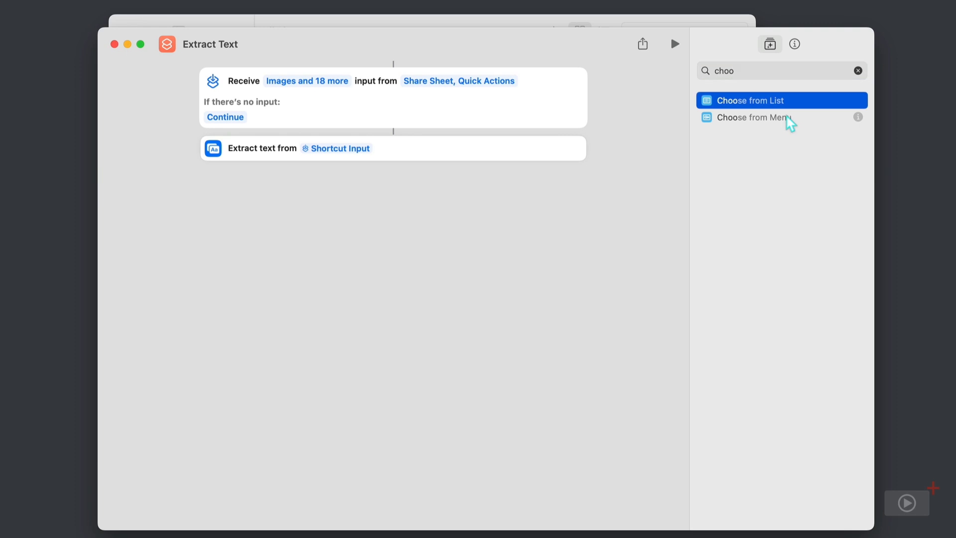
{"action": "left_click_drag", "start_coordinate": [786, 118], "coordinate": [365, 253]}
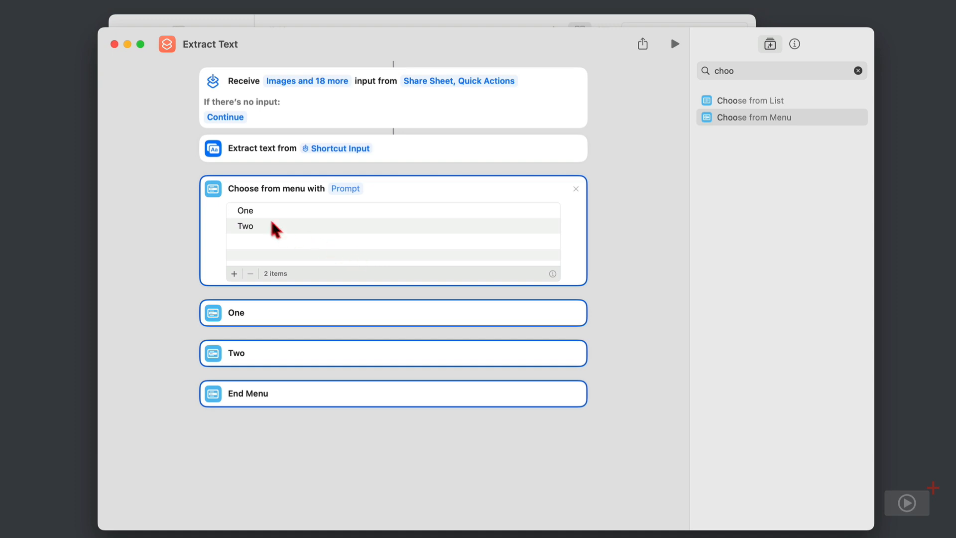
Rename the two menu options to "Copy To Clipboard" and "Save To Notes"
{"action": "left_click", "coordinate": [257, 211]}
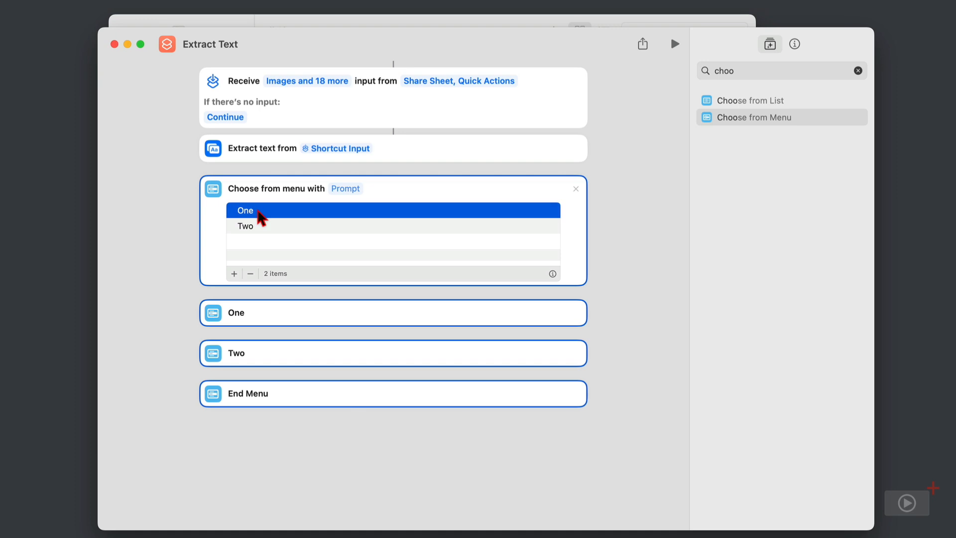
{"action": "left_click", "coordinate": [257, 211]}
{"action": "type", "text": "Copy To Clipboard"}
{"action": "key", "text": "Return"}
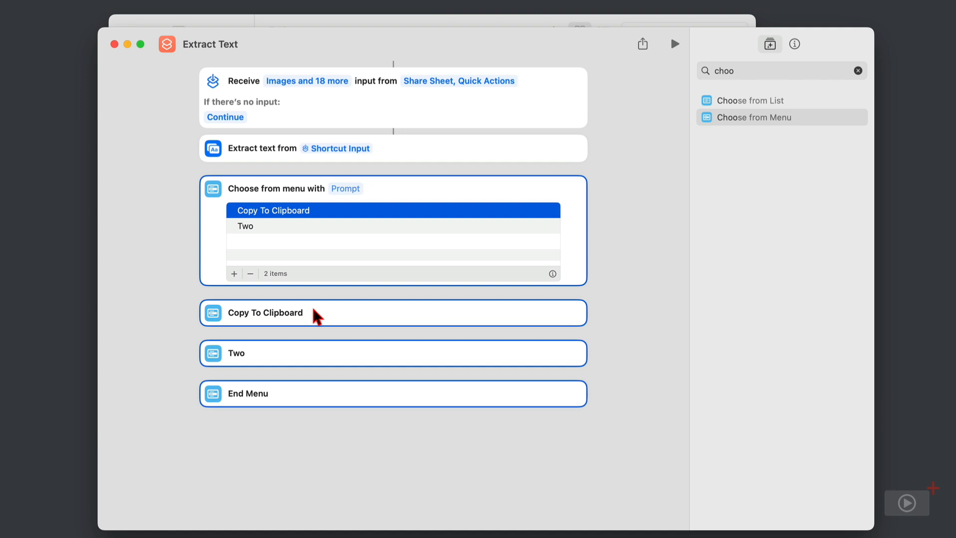
{"action": "double_click", "coordinate": [253, 224]}
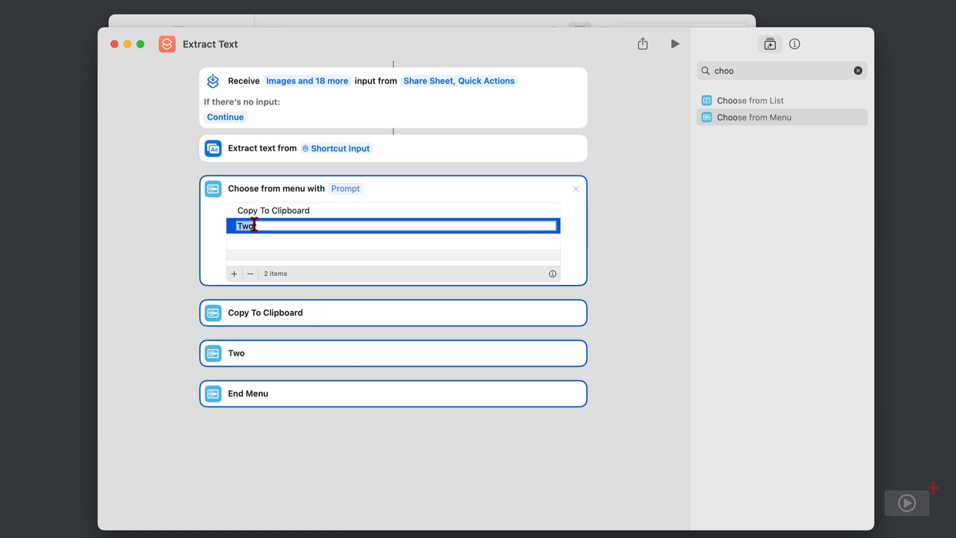
{"action": "type", "text": "Save To Notes"}
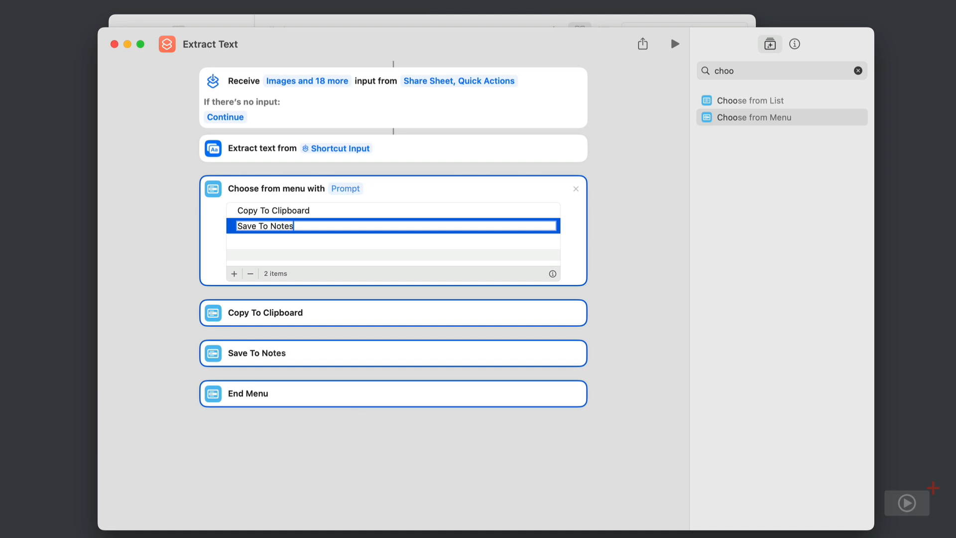
{"action": "key", "text": "Return"}
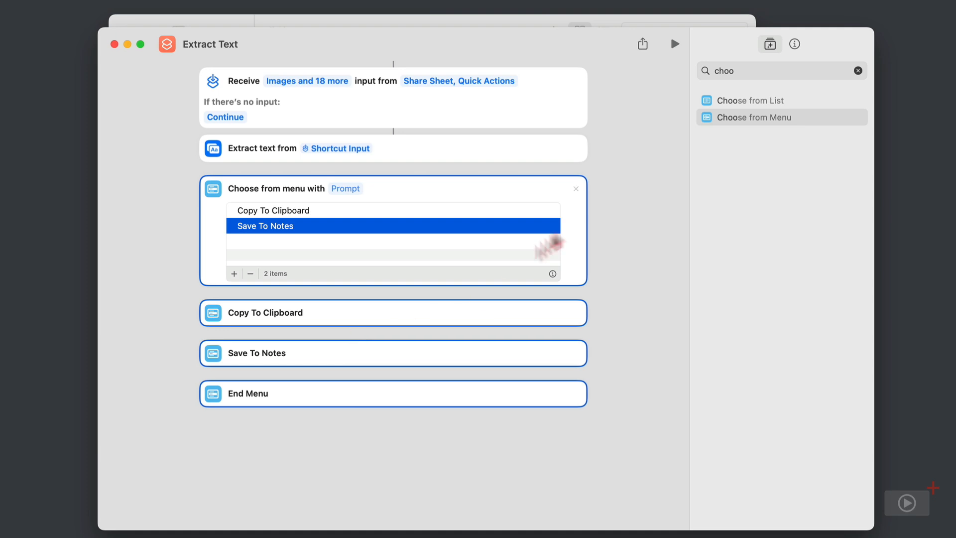
Add a Copy to Clipboard action under the "Copy To Clipboard" option with Text from Image as its content, and check its additional options
{"action": "left_click", "coordinate": [858, 71]}
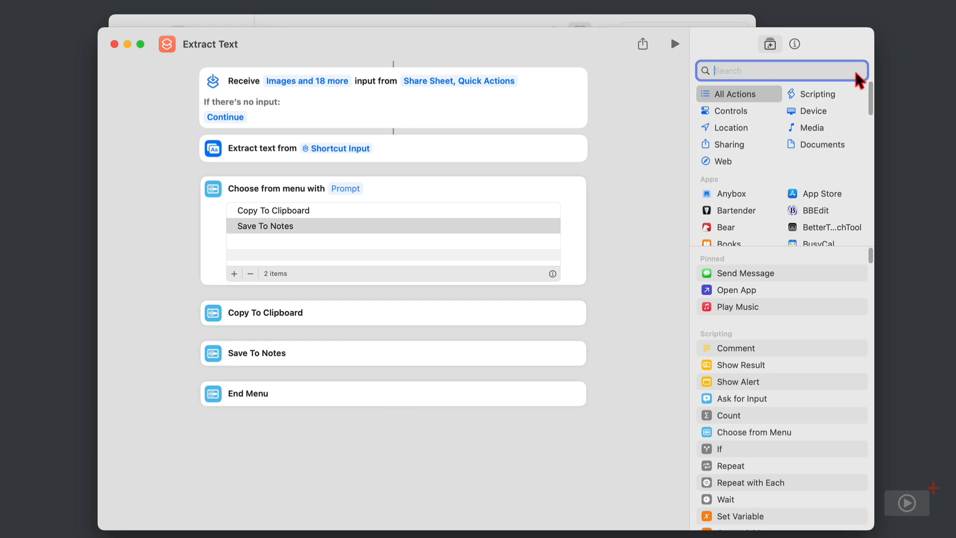
{"action": "type", "text": "copy"}
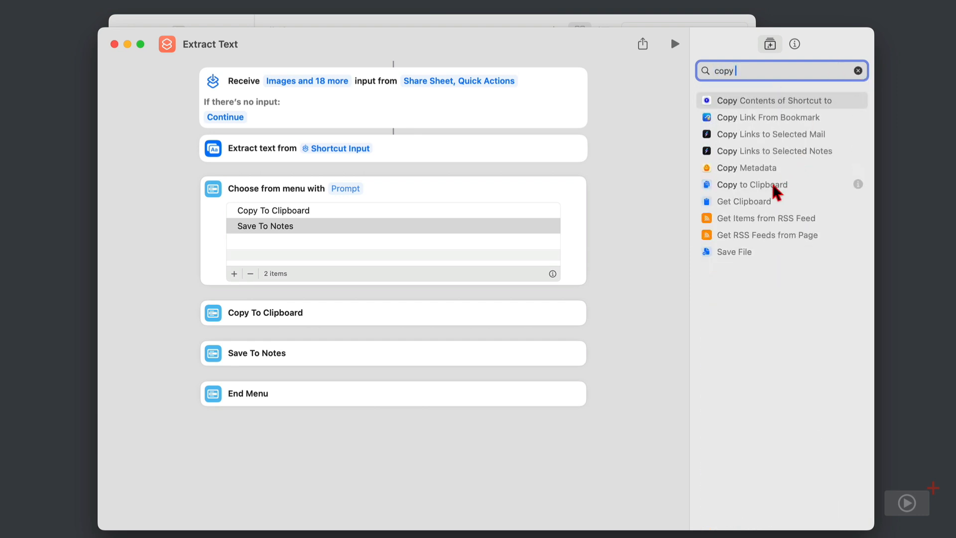
{"action": "left_click_drag", "start_coordinate": [771, 183], "coordinate": [329, 351]}
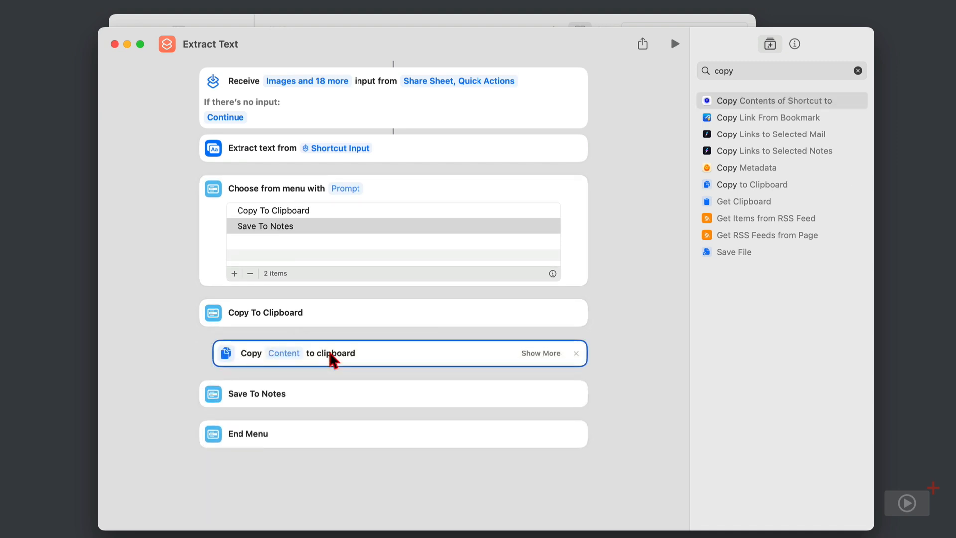
{"action": "left_click", "coordinate": [283, 353]}
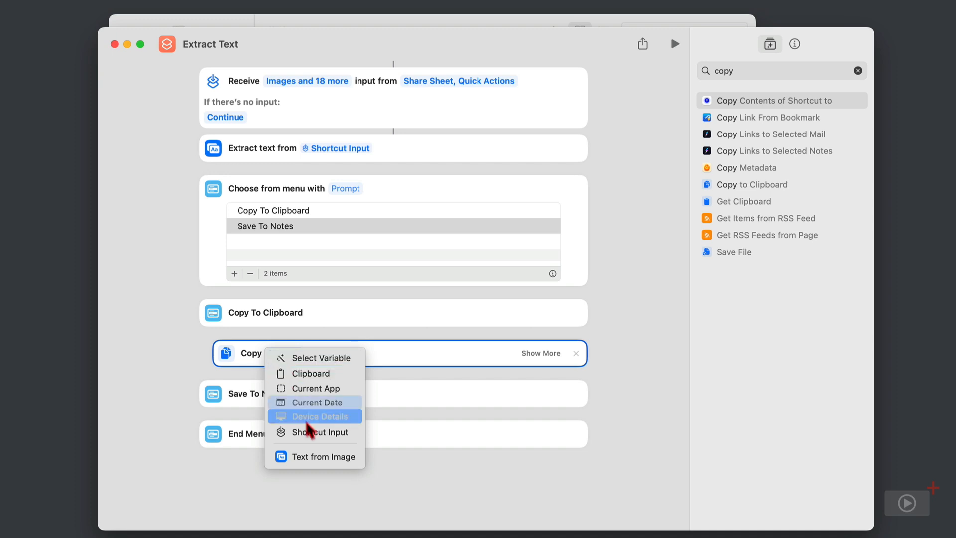
{"action": "left_click", "coordinate": [314, 457]}
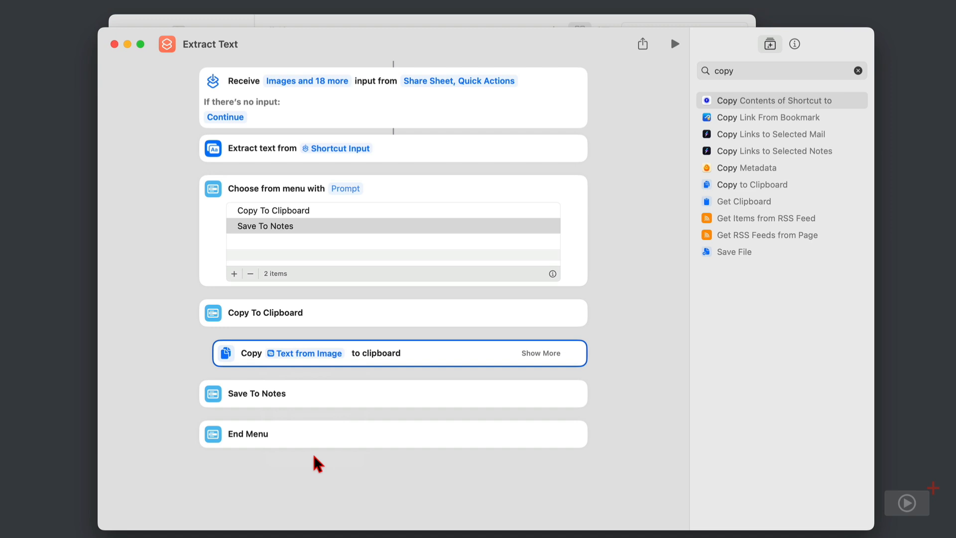
{"action": "left_click", "coordinate": [533, 352]}
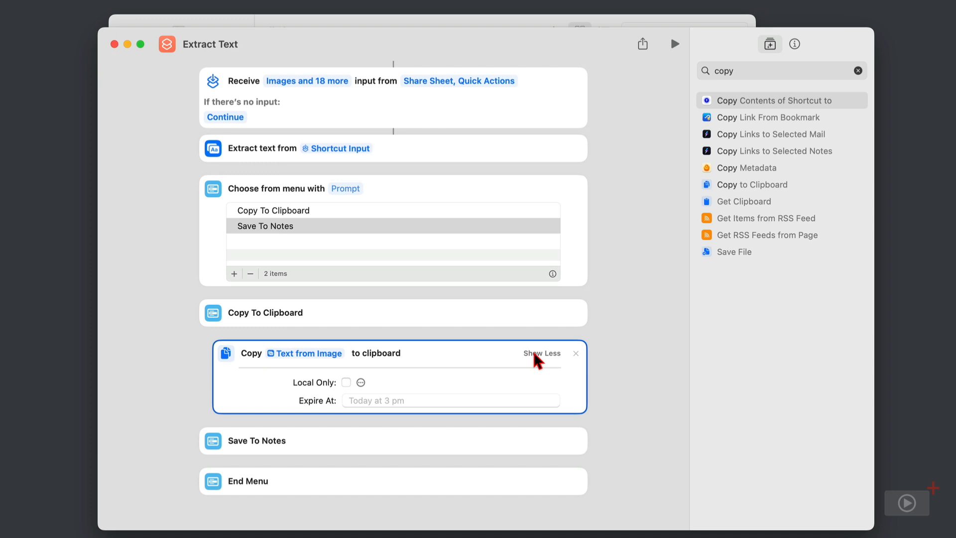
{"action": "left_click", "coordinate": [534, 354]}
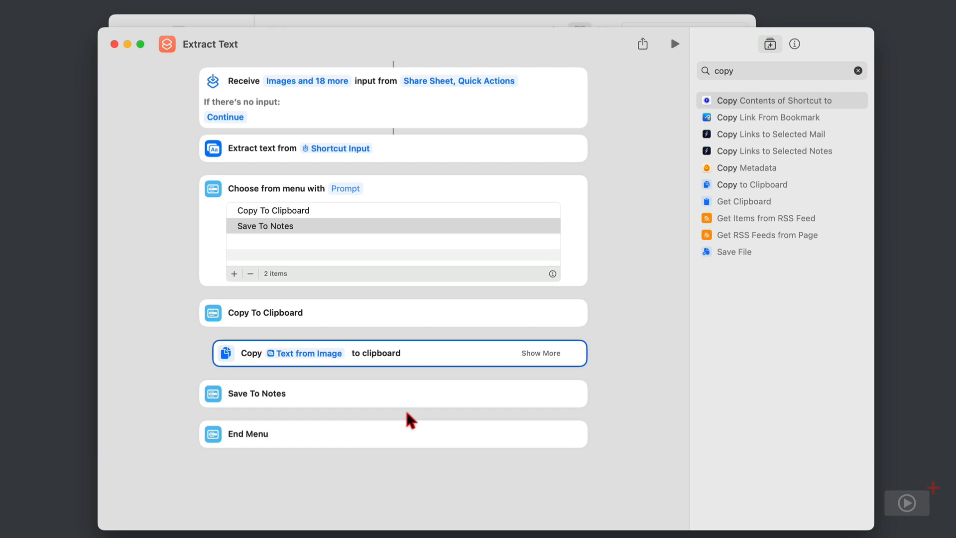
Add a Create Note action under the "Save To Notes" option with Text from Image as the note's contents
{"action": "left_click", "coordinate": [858, 70]}
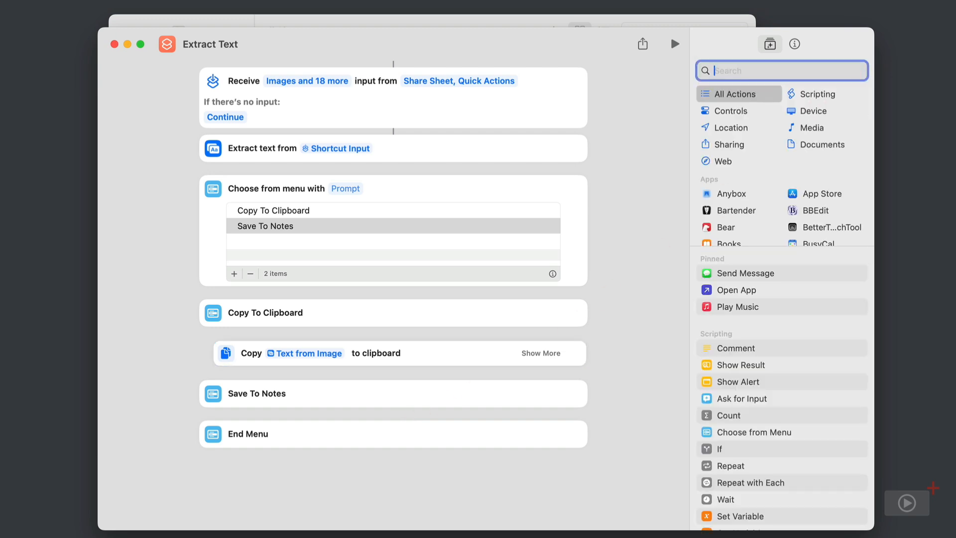
{"action": "type", "text": "notes"}
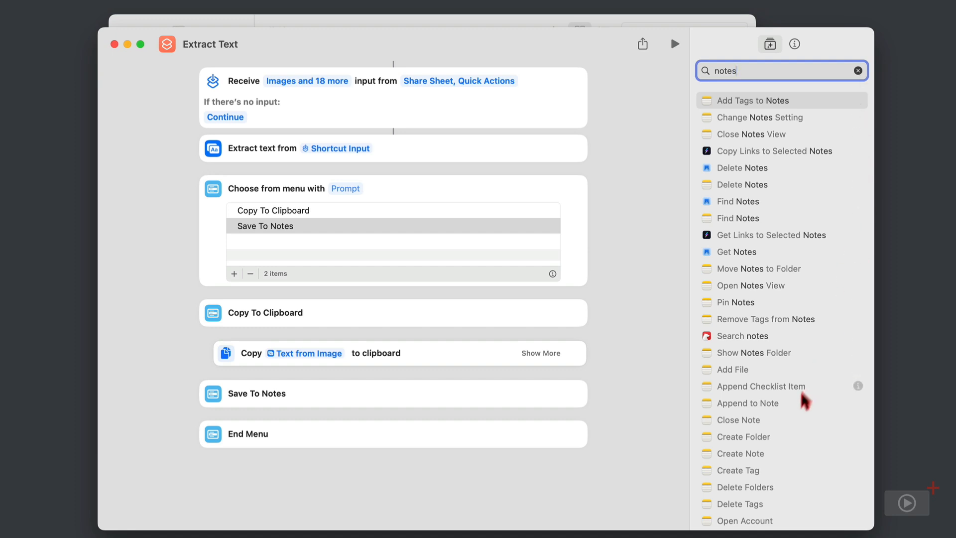
{"action": "left_click_drag", "start_coordinate": [734, 454], "coordinate": [354, 435]}
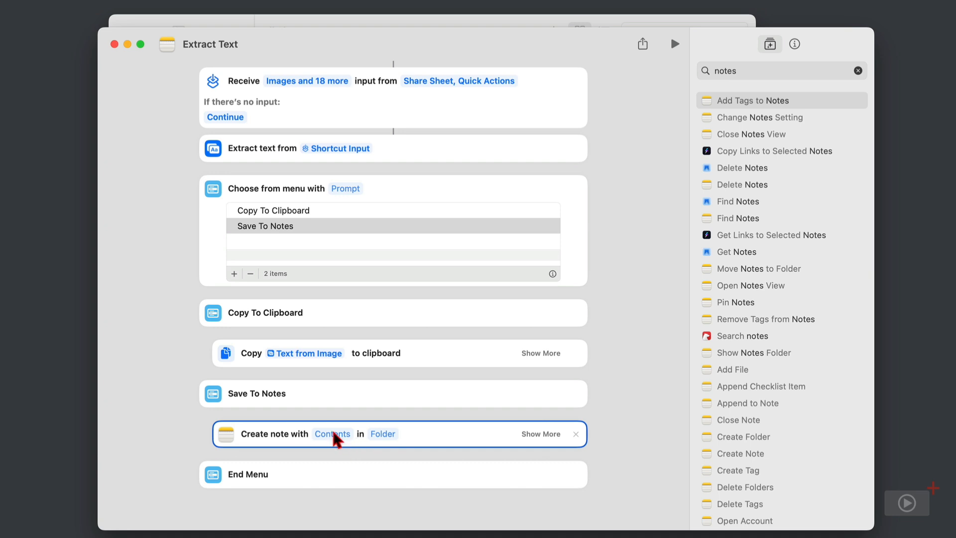
{"action": "left_click", "coordinate": [332, 435]}
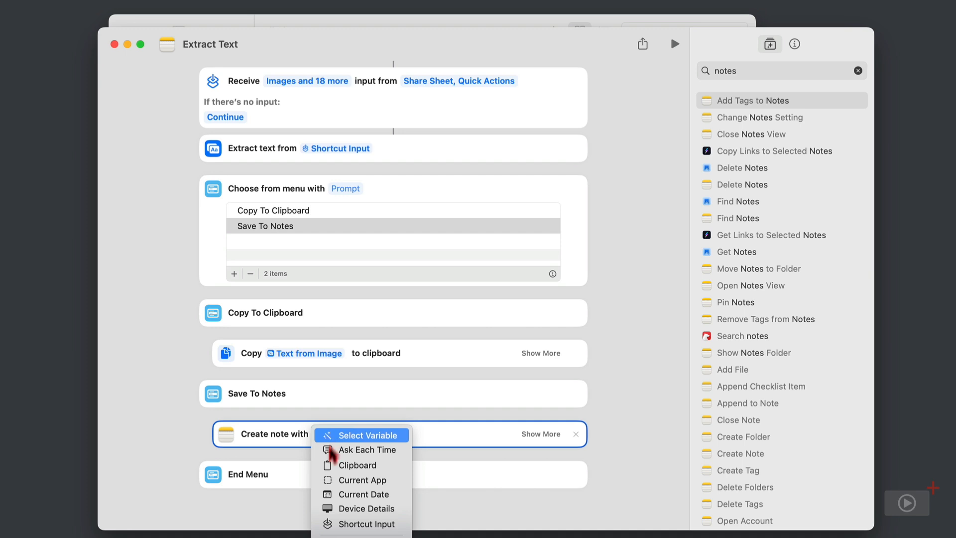
{"action": "left_click", "coordinate": [366, 537]}
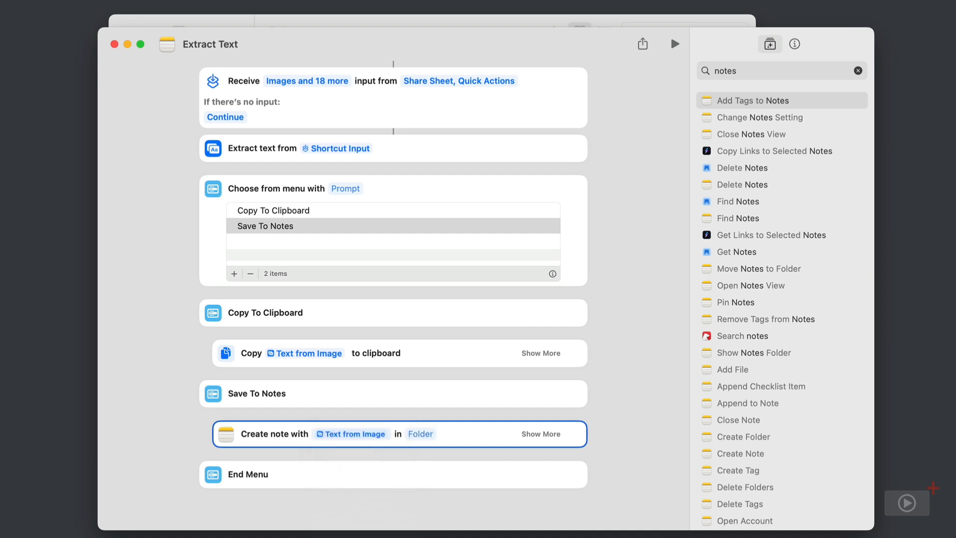
Set the Create Note action's folder to My Tech and its note name to Ask Each Time
{"action": "left_click", "coordinate": [421, 433]}
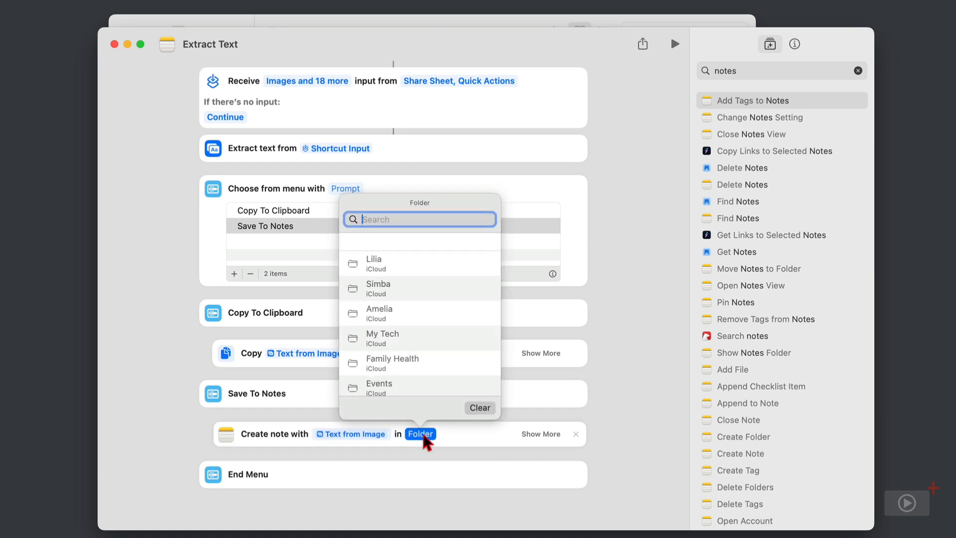
{"action": "left_click", "coordinate": [410, 339]}
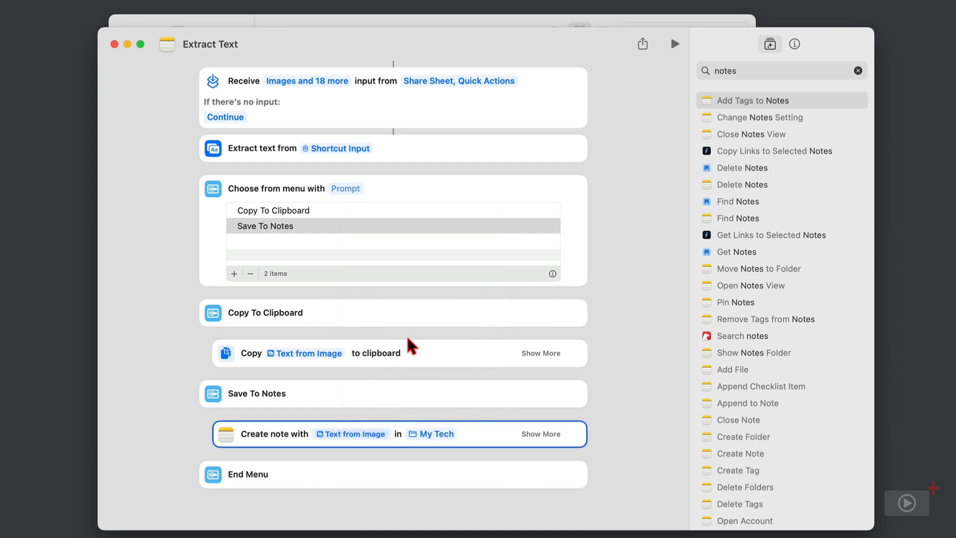
{"action": "left_click", "coordinate": [532, 433]}
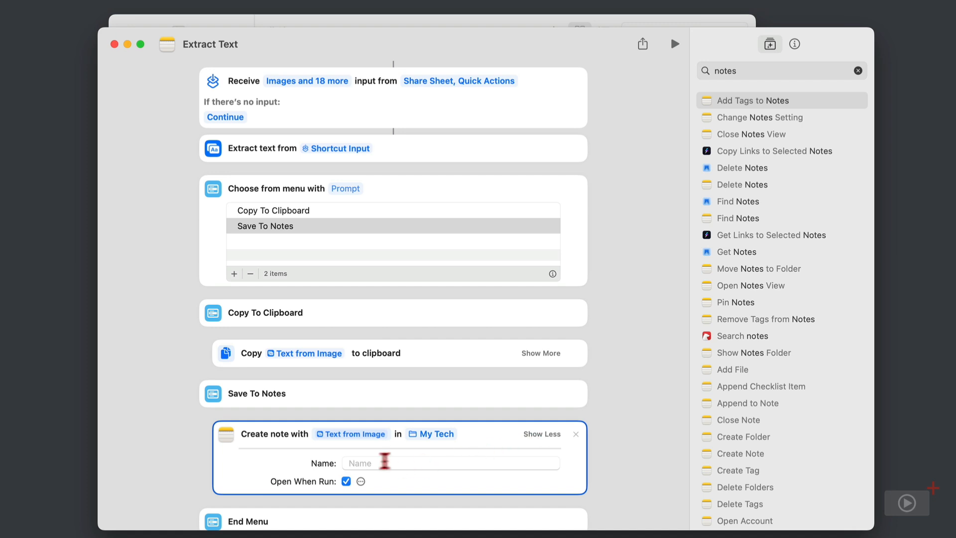
{"action": "right_click", "coordinate": [362, 462]}
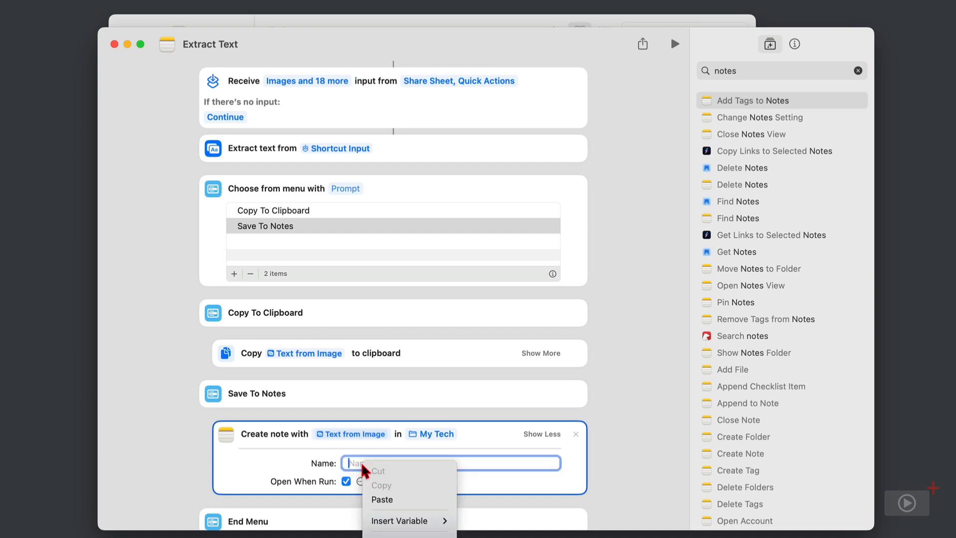
{"action": "mouse_move", "coordinate": [376, 523]}
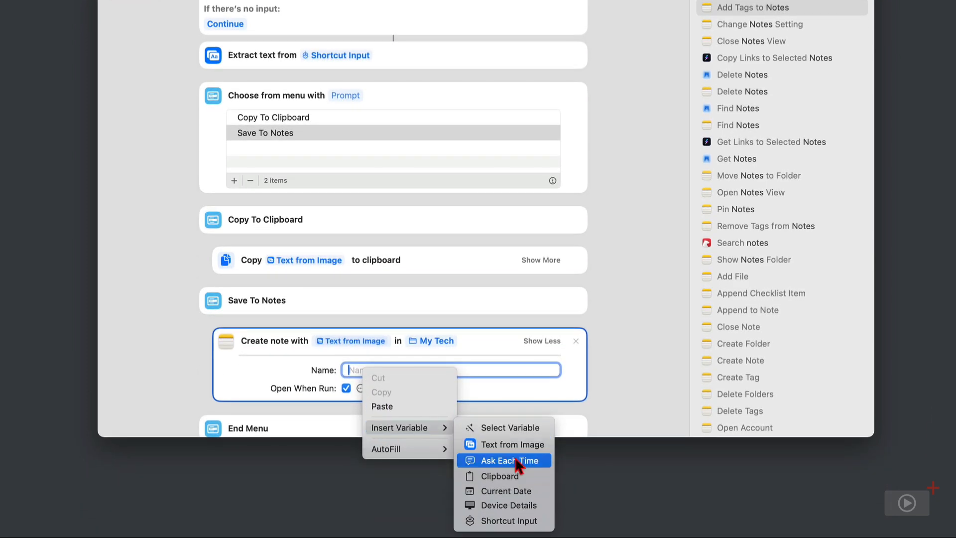
{"action": "left_click", "coordinate": [516, 461]}
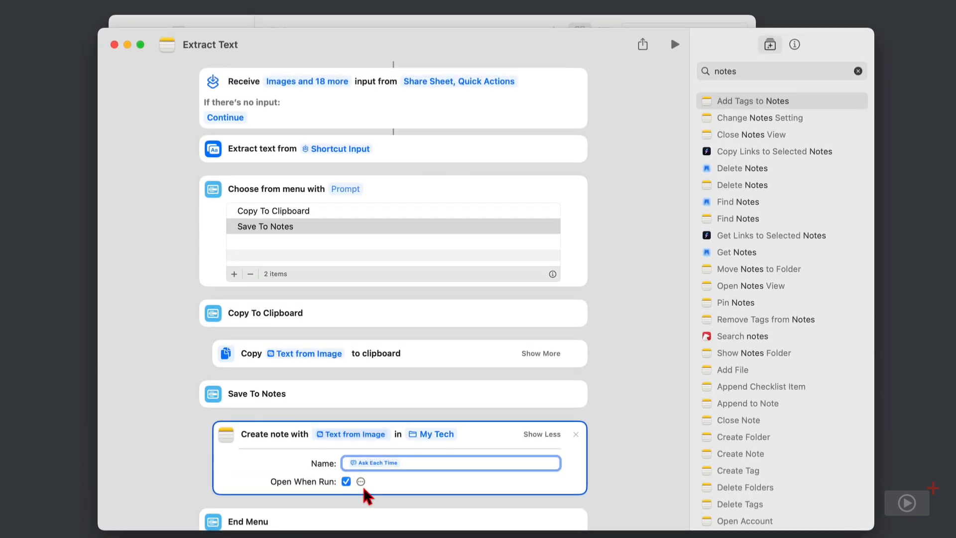
Check the variable choices offered for the Create Note action's Open When Run option
{"action": "left_click", "coordinate": [361, 482]}
{"action": "left_click", "coordinate": [374, 480]}
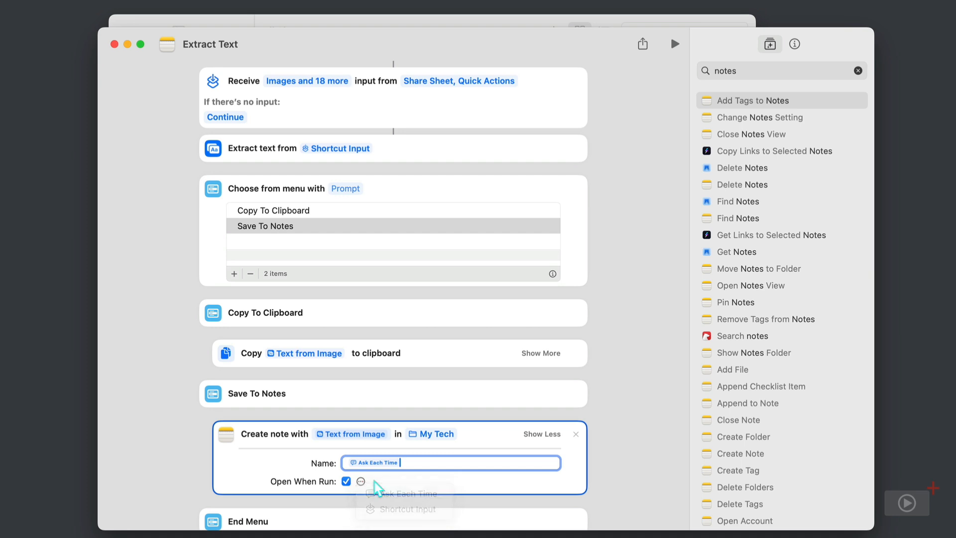
{"action": "scroll", "coordinate": [374, 484], "scroll_direction": "down", "scroll_amount": 1}
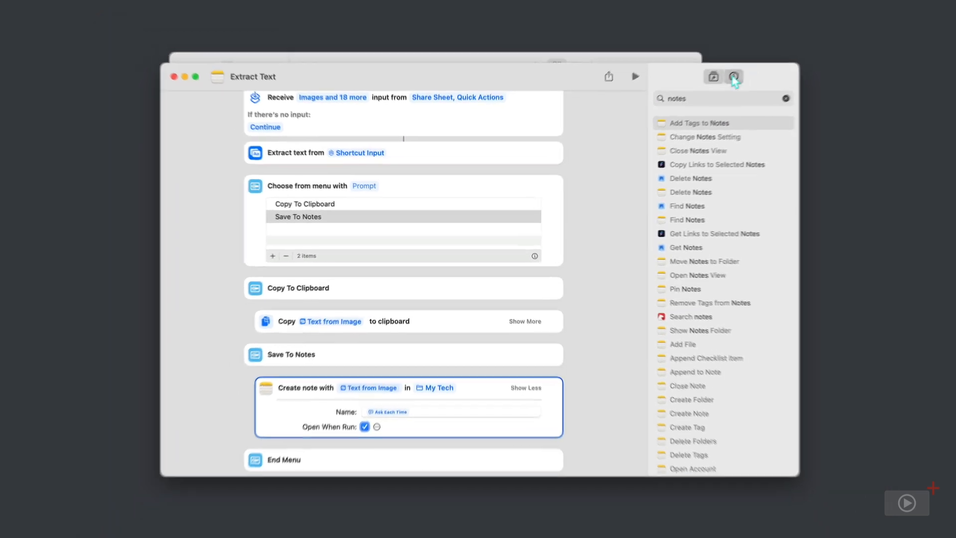
Assign Control-Option-Command-Minus as the keyboard shortcut that runs the Extract Text shortcut
{"action": "left_click", "coordinate": [733, 78]}
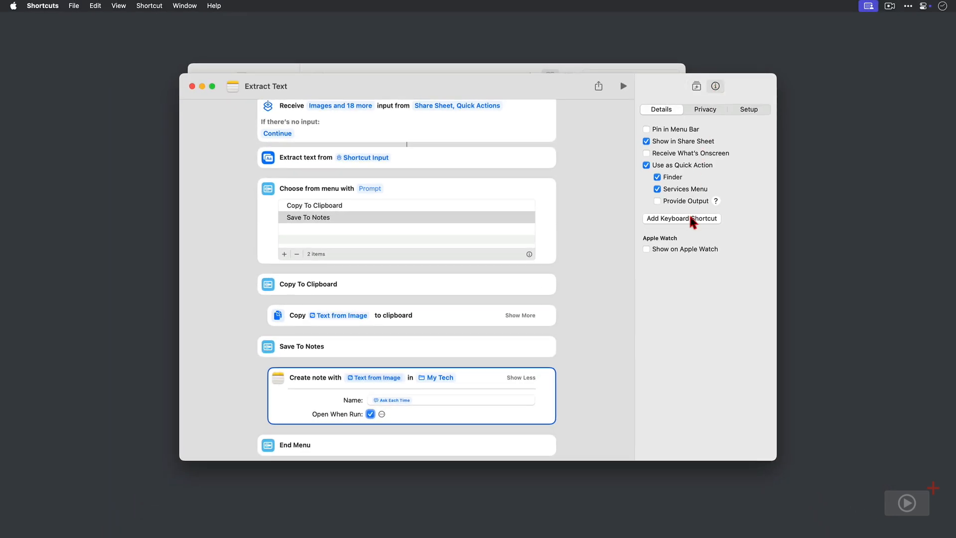
{"action": "left_click", "coordinate": [690, 218]}
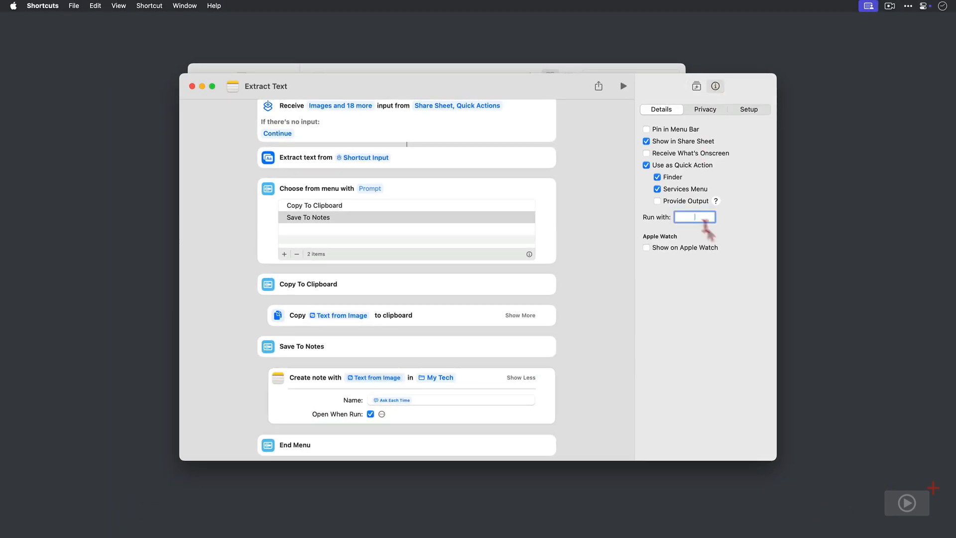
{"action": "key", "text": "ctrl+alt+super+minus"}
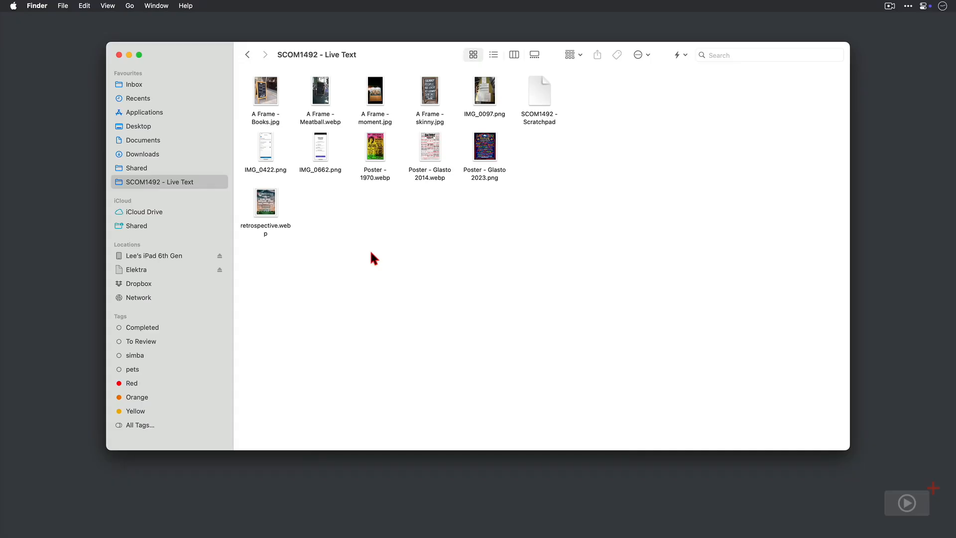
Preview Poster - 1970.webp in Finder and share it to the Extract Text shortcut with the Copy To Clipboard option
{"action": "left_click", "coordinate": [374, 149]}
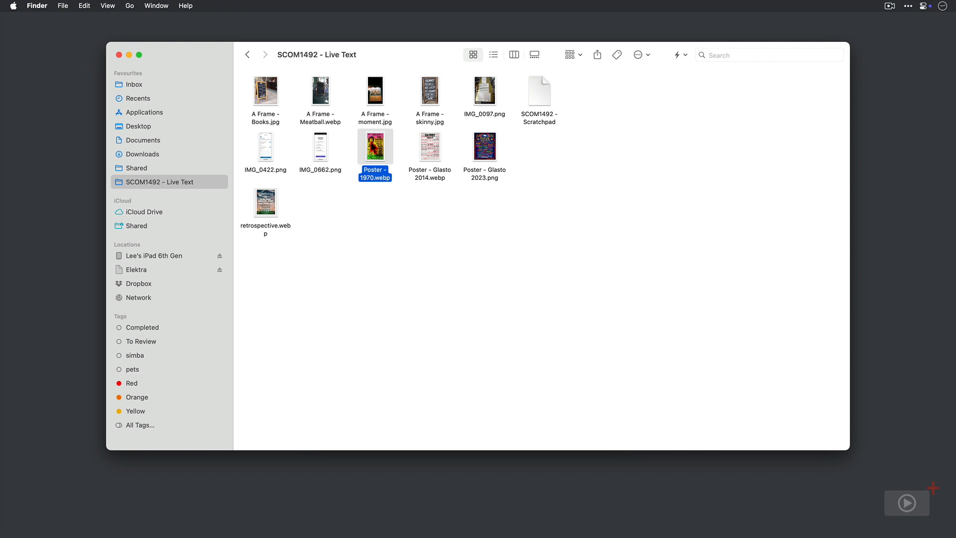
{"action": "key", "text": "space"}
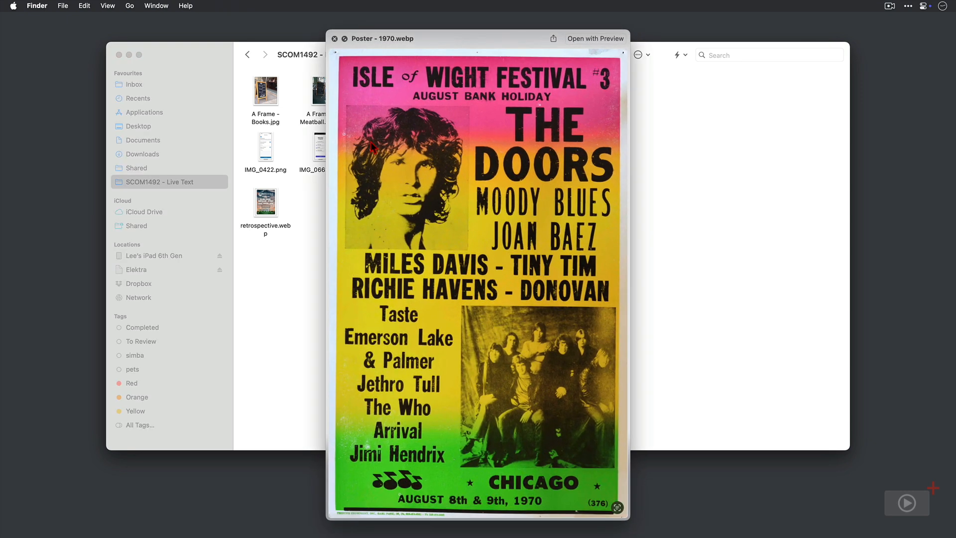
{"action": "left_click", "coordinate": [553, 39]}
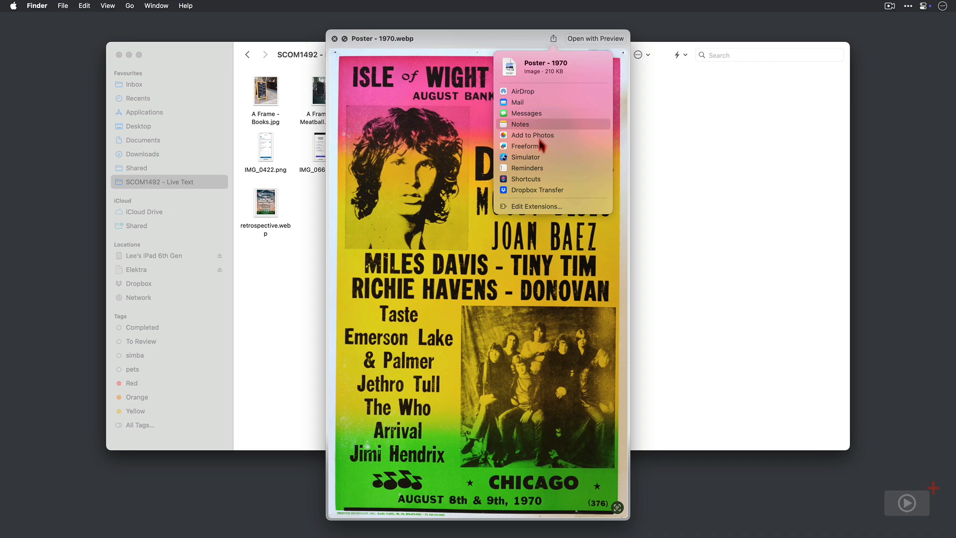
{"action": "left_click", "coordinate": [532, 179]}
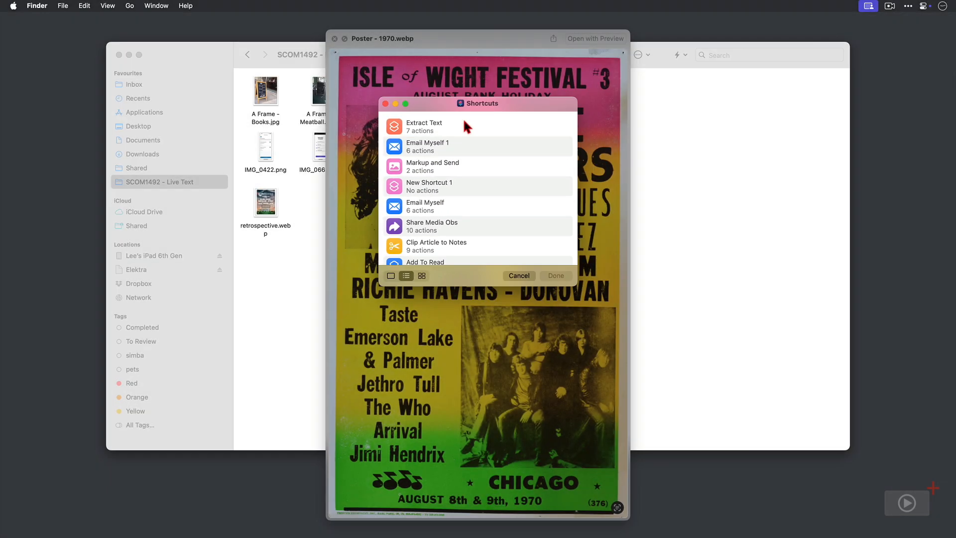
{"action": "left_click", "coordinate": [464, 125]}
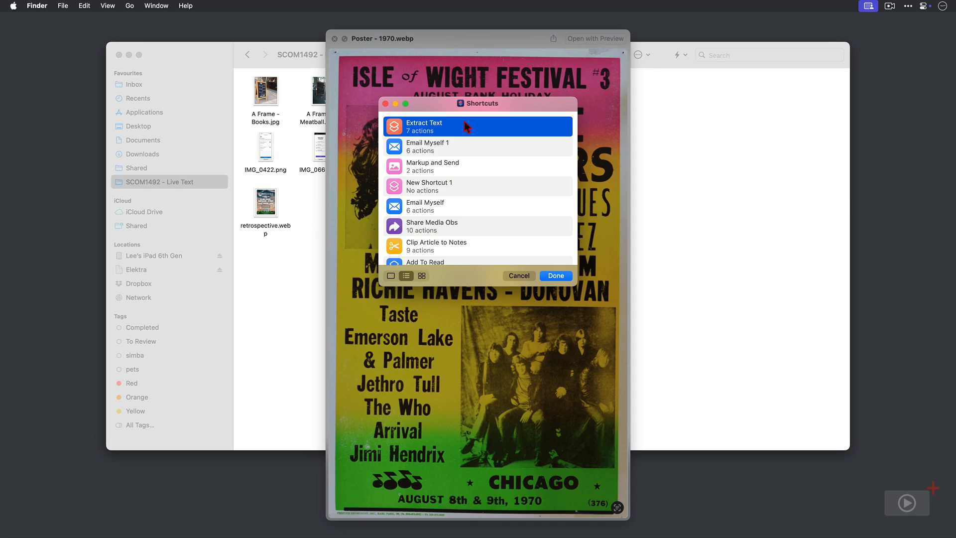
{"action": "left_click", "coordinate": [553, 276]}
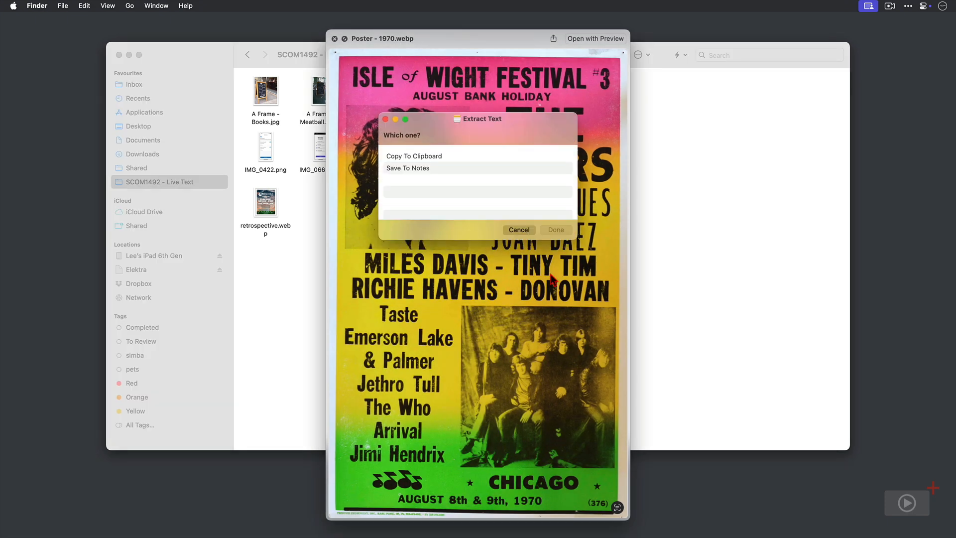
{"action": "left_click", "coordinate": [456, 159]}
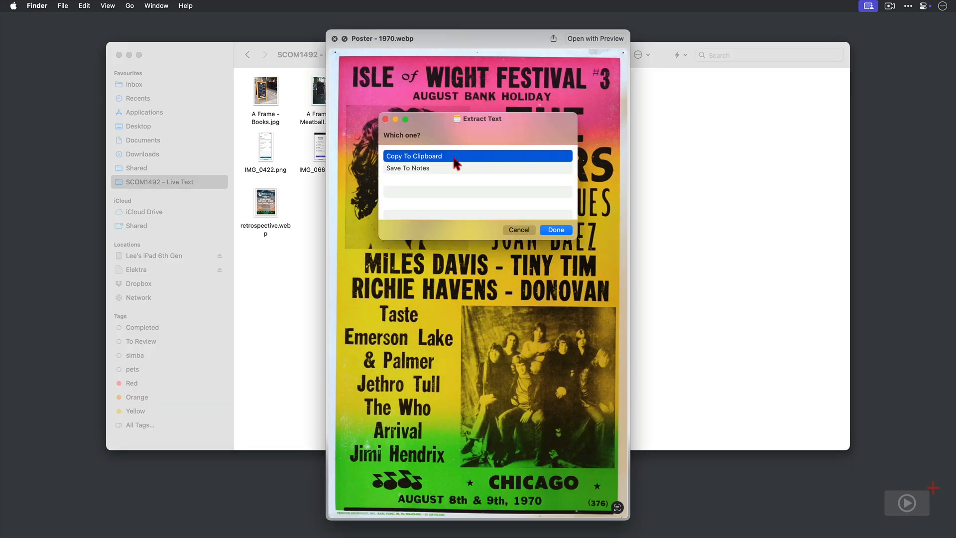
{"action": "left_click", "coordinate": [543, 230]}
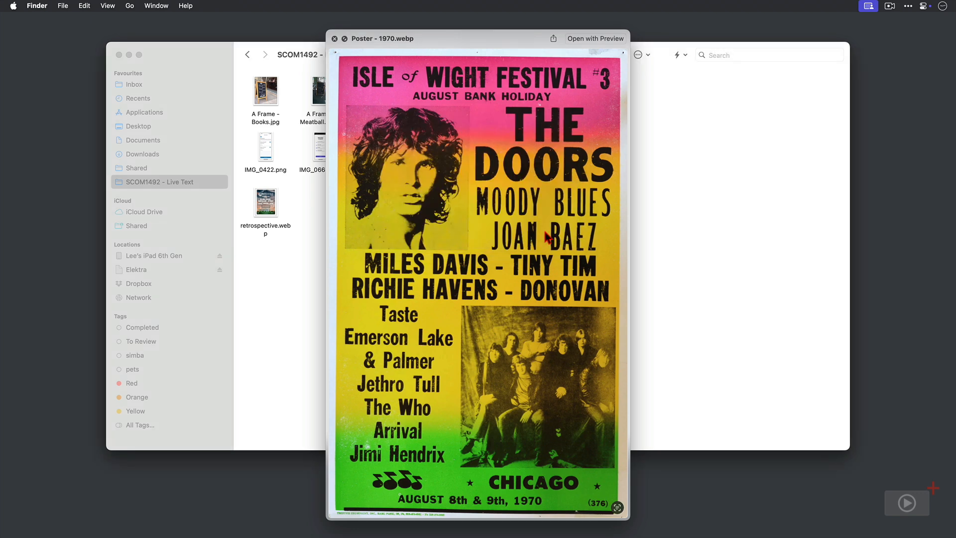
Paste the extracted 1970 poster text into the SCOM1492 - Scratchpad document in TextEdit, and undo the paste
{"action": "key", "text": "space"}
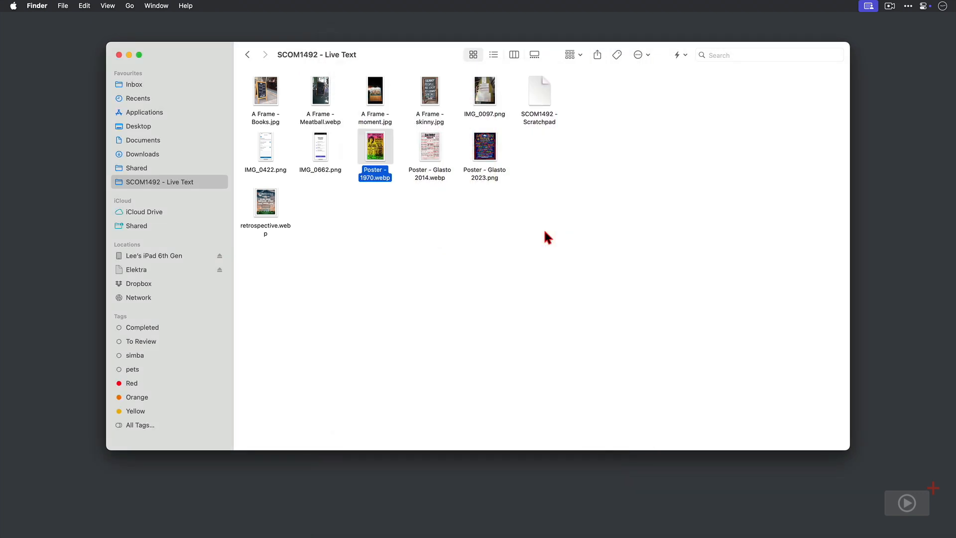
{"action": "key", "text": "super+Tab"}
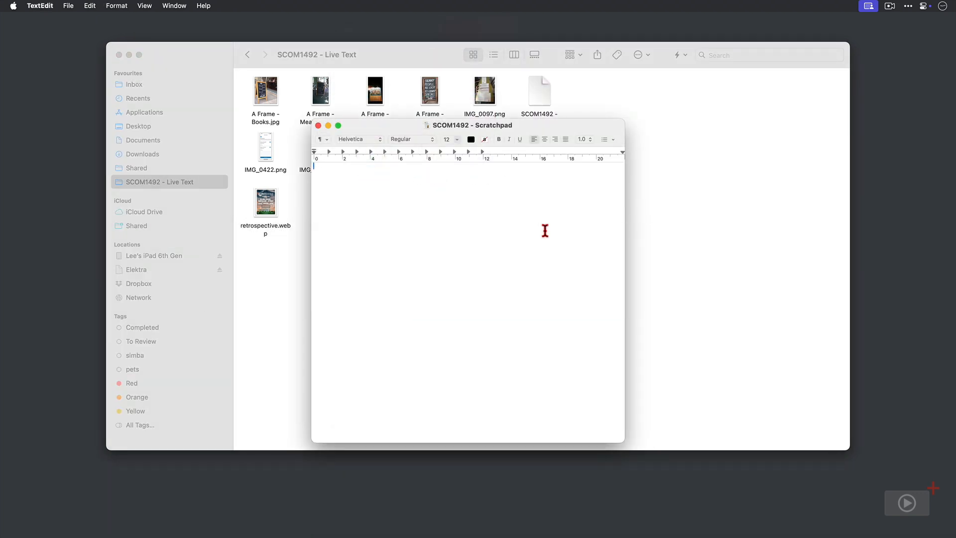
{"action": "type", "text": "ISLE of WIGHT FESTIVAL *3 AUGUST BANK HOLIDAY THE DOORS MOODY BLUES JOAN BAEZ MILES DAVIS - TINY TIM RICHIE HAVENS - DONOVAN Taste Emerson Lake & Palmer Jethro Tull The Who Arrival Jimi Hendrix обоб * CHICAGO * AUGUST 8th & 9th, 1970 (376)"}
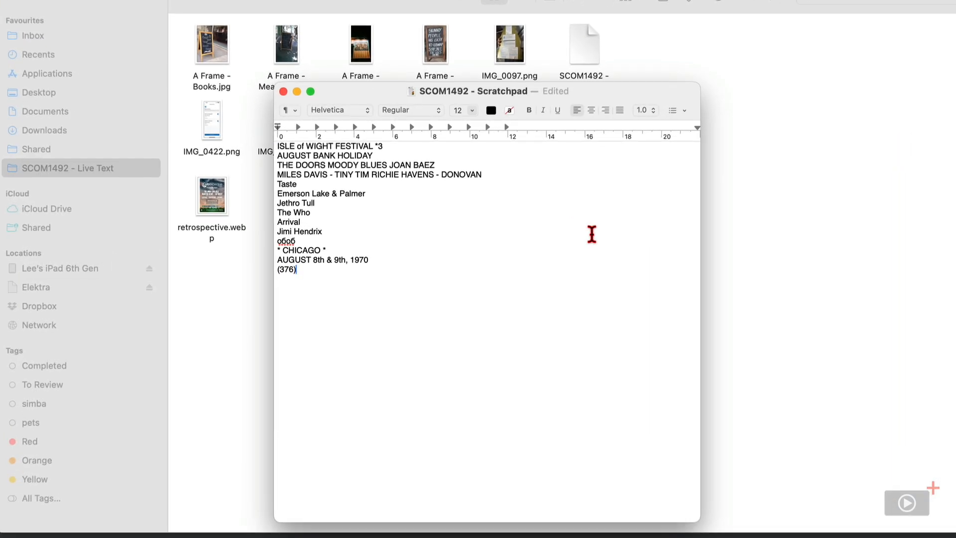
{"action": "key", "text": "super+z"}
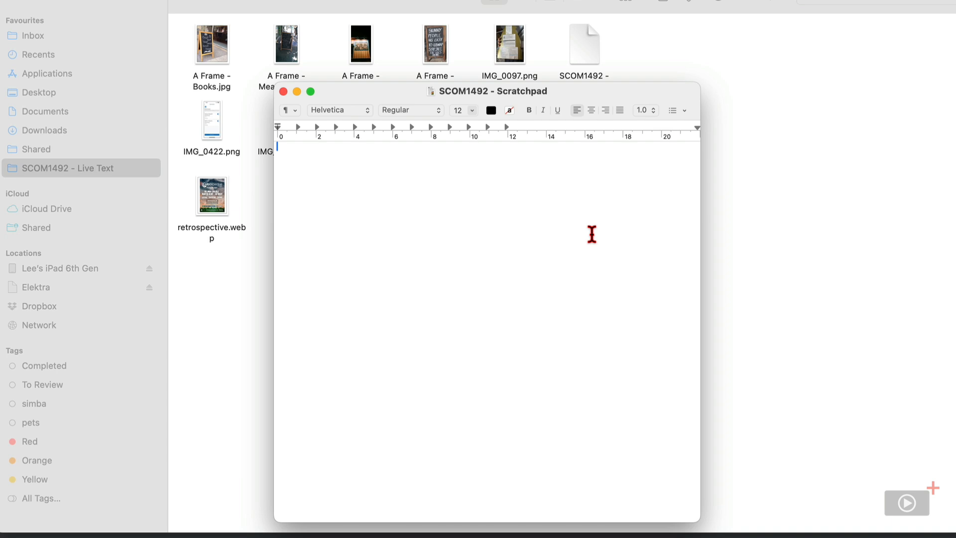
{"action": "key", "text": "super+w"}
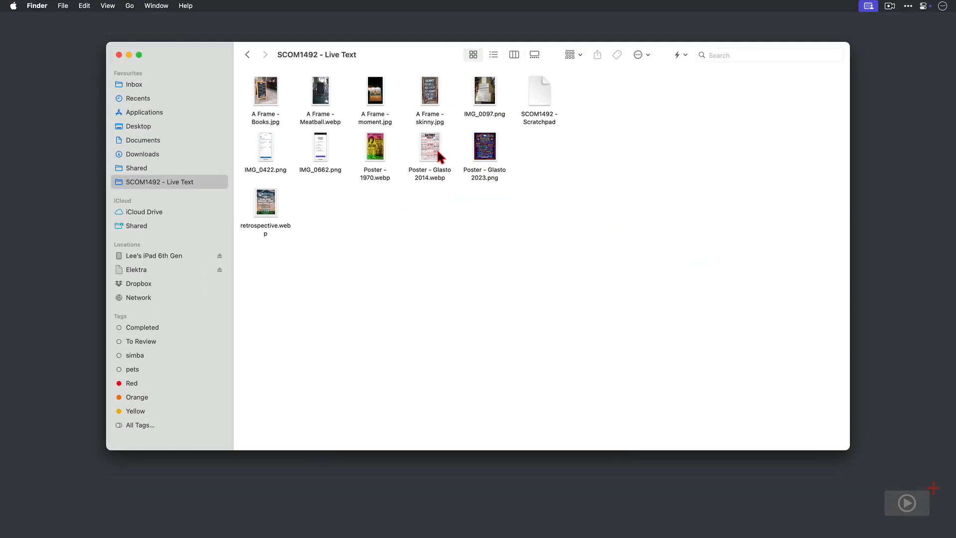
Preview the Poster - Glasto 2014.webp image in Finder and close the preview
{"action": "left_click", "coordinate": [443, 130]}
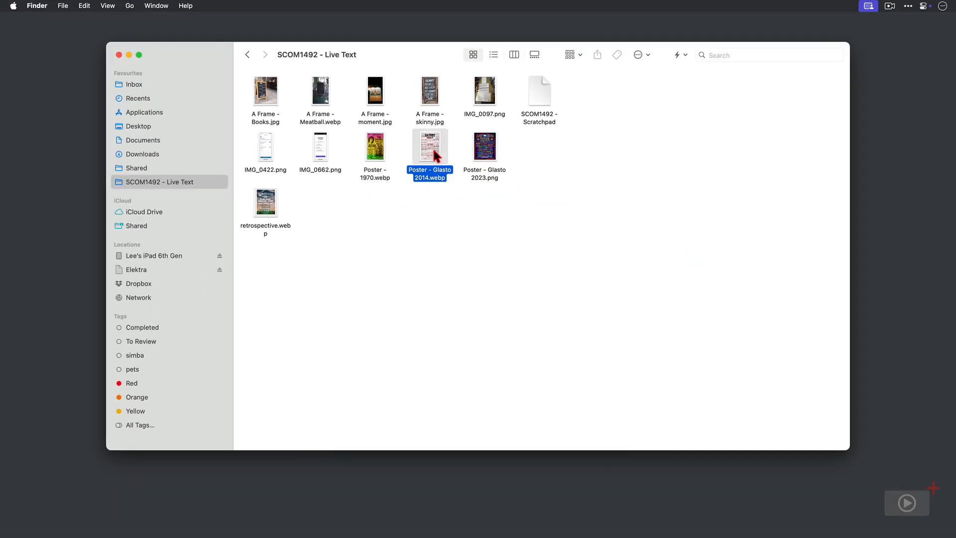
{"action": "key", "text": "space"}
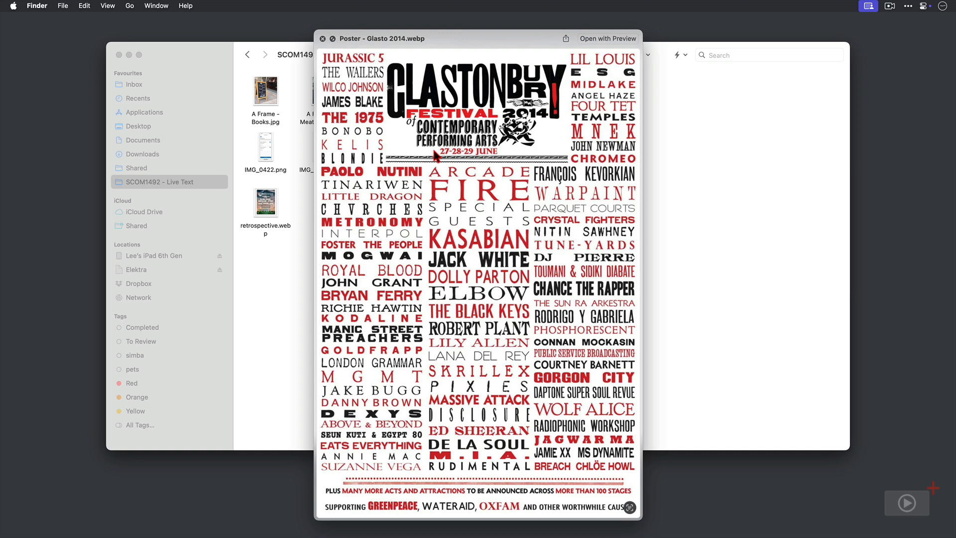
{"action": "key", "text": "space"}
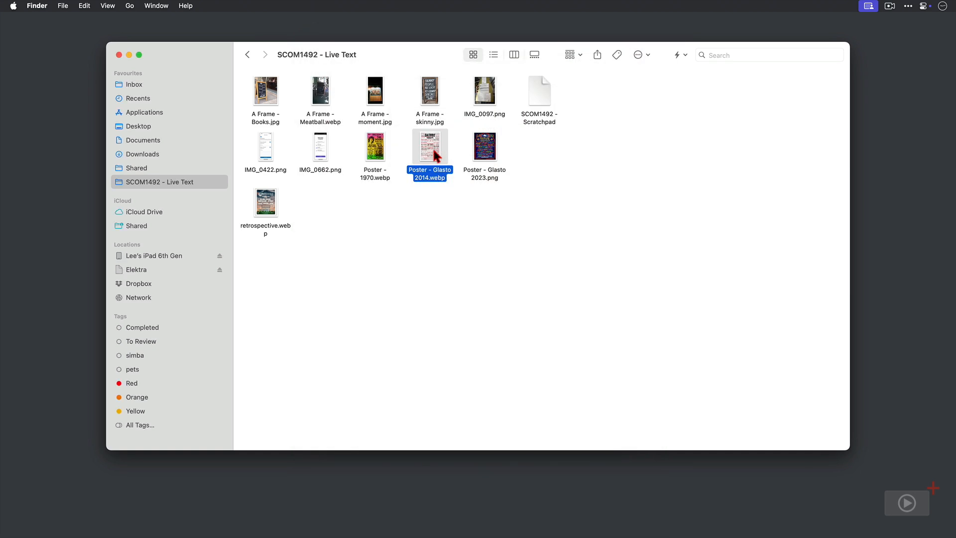
Run the Extract Text quick action on Poster - Glasto 2014.webp with Copy To Clipboard, and paste the text into the TextEdit Scratchpad document
{"action": "right_click", "coordinate": [432, 147]}
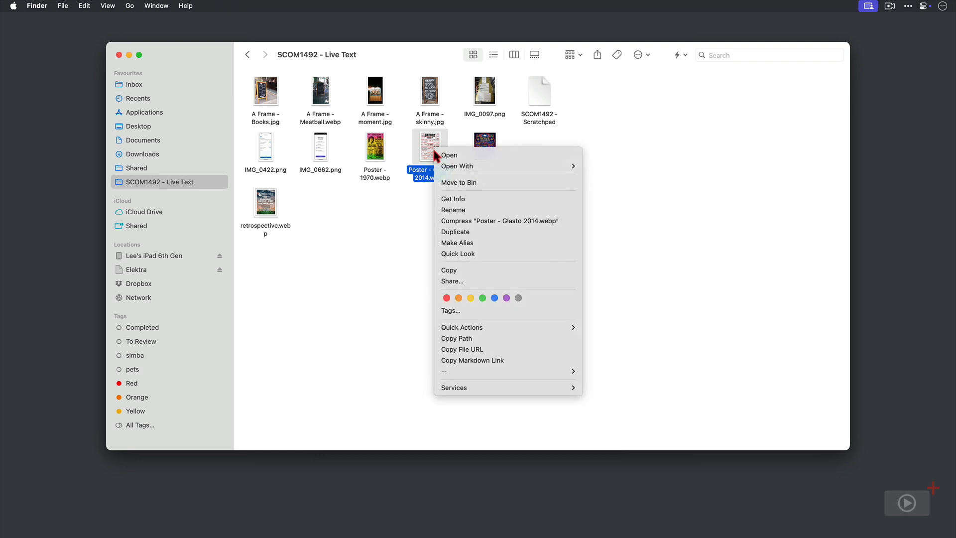
{"action": "mouse_move", "coordinate": [531, 330]}
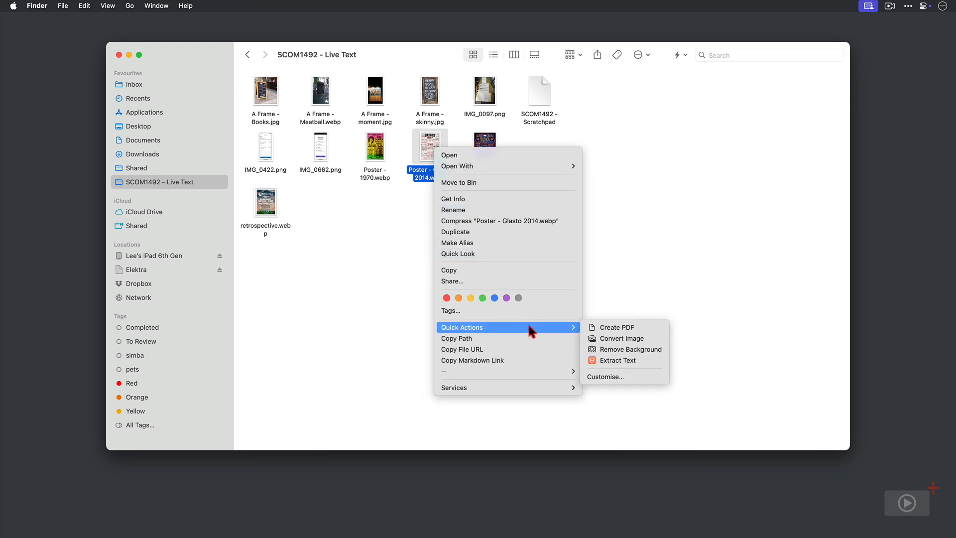
{"action": "left_click", "coordinate": [627, 360]}
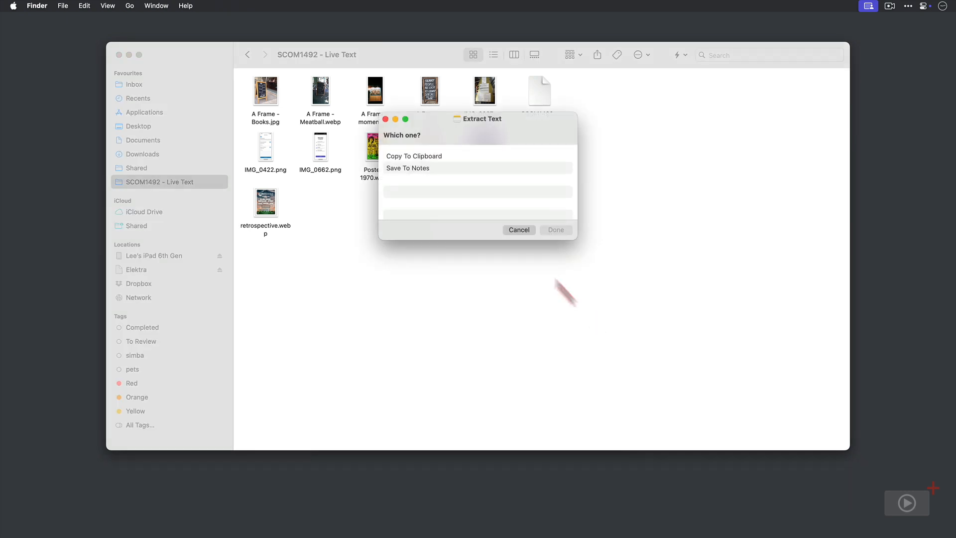
{"action": "left_click", "coordinate": [462, 157]}
{"action": "left_click", "coordinate": [552, 229]}
{"action": "key", "text": "super+Tab"}
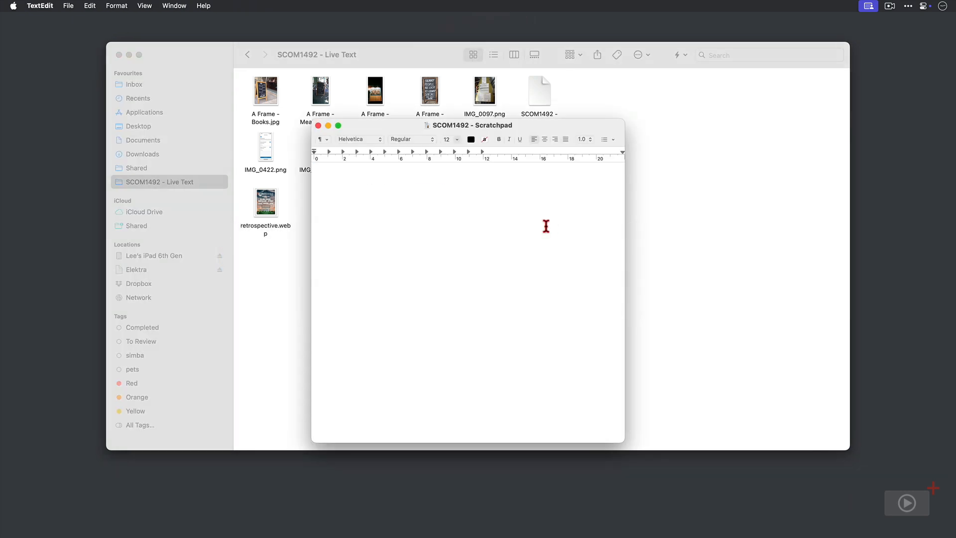
{"action": "key", "text": "super+v"}
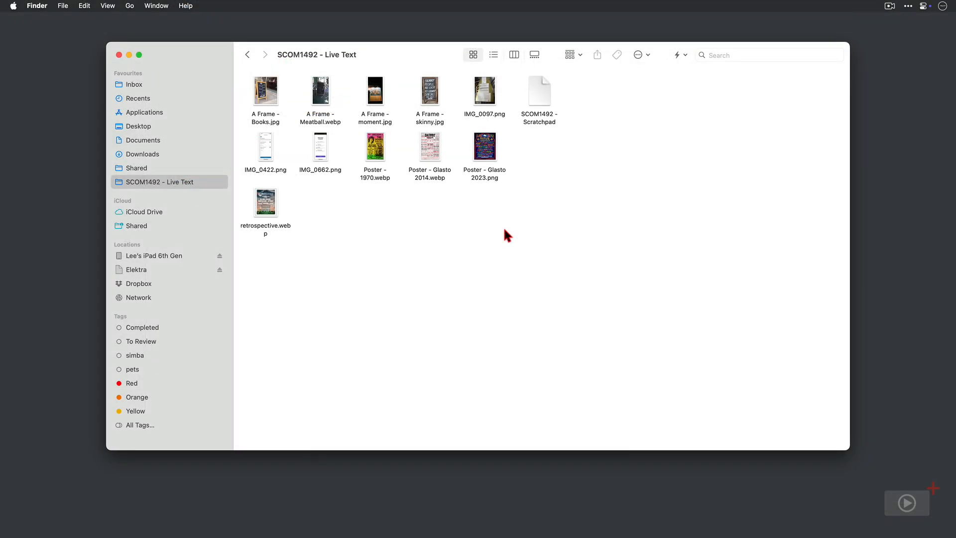
Run the Extract Text shortcut on Poster - Glasto 2023.png in Finder with the Save To Notes option
{"action": "left_click", "coordinate": [485, 149]}
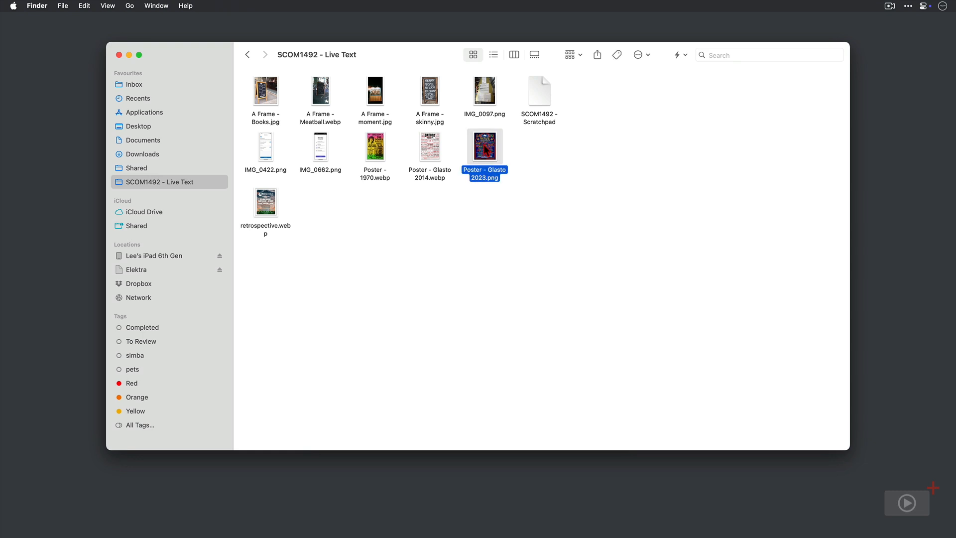
{"action": "key", "text": "ctrl+alt+super+minus"}
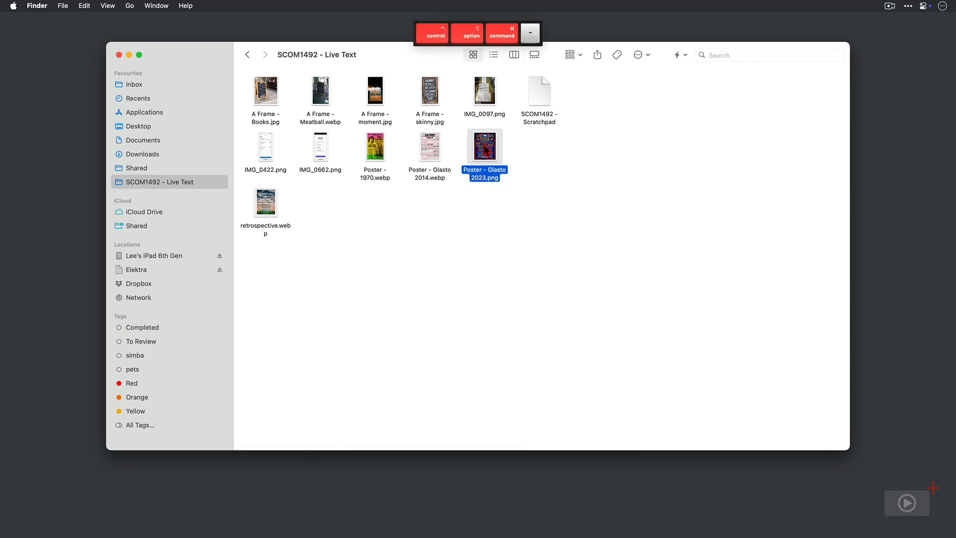
{"action": "left_click", "coordinate": [474, 166]}
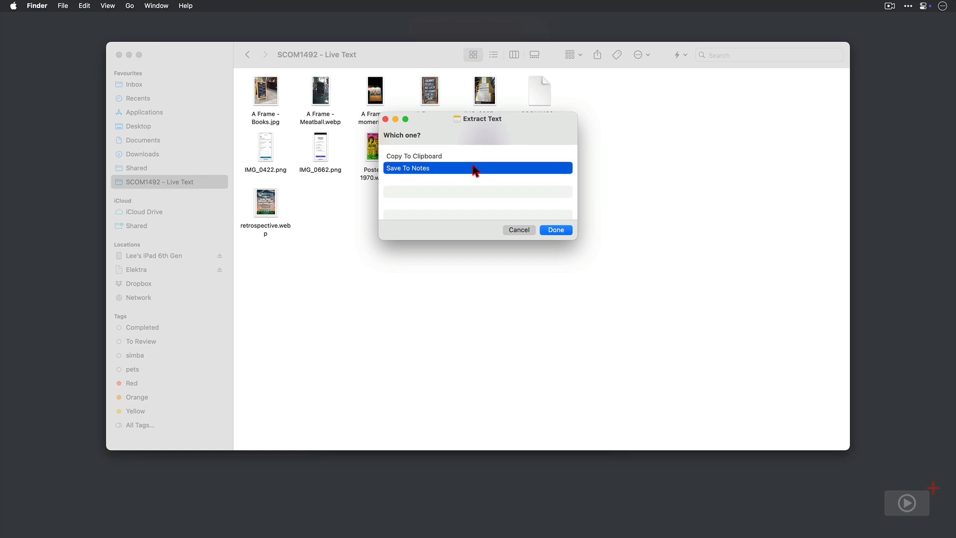
{"action": "left_click", "coordinate": [547, 230]}
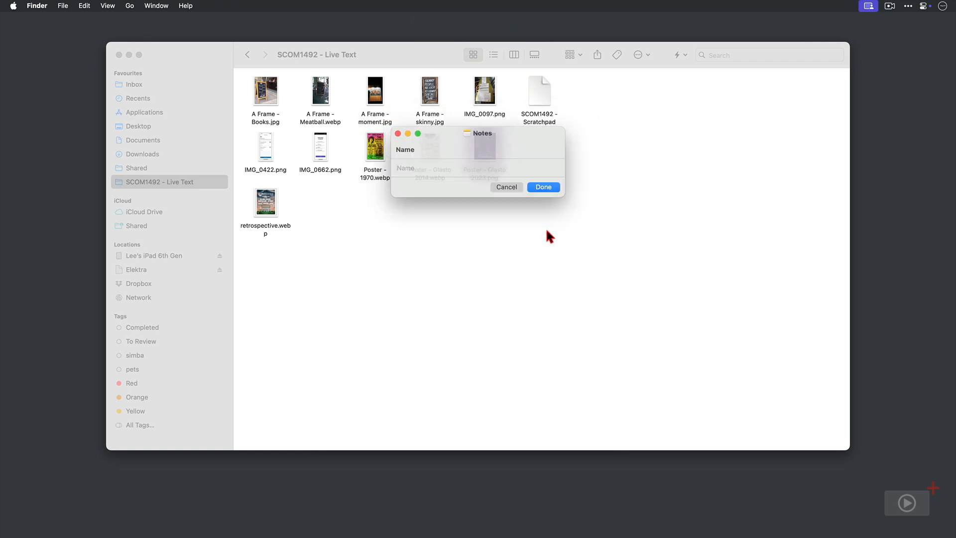
Name the new note "Glasto Lineup 2023", save it, and review its extracted text in Notes
{"action": "type", "text": "Glas"}
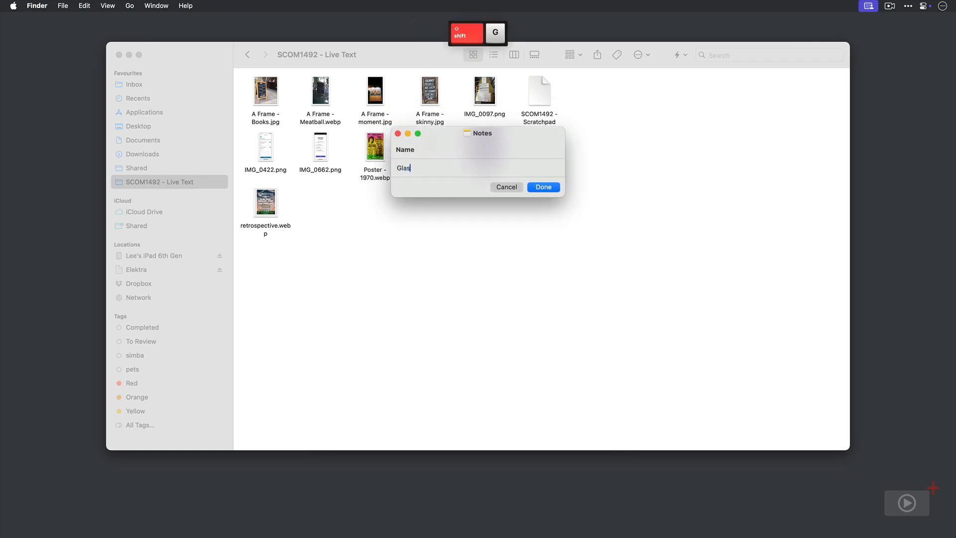
{"action": "type", "text": "to Lineu"}
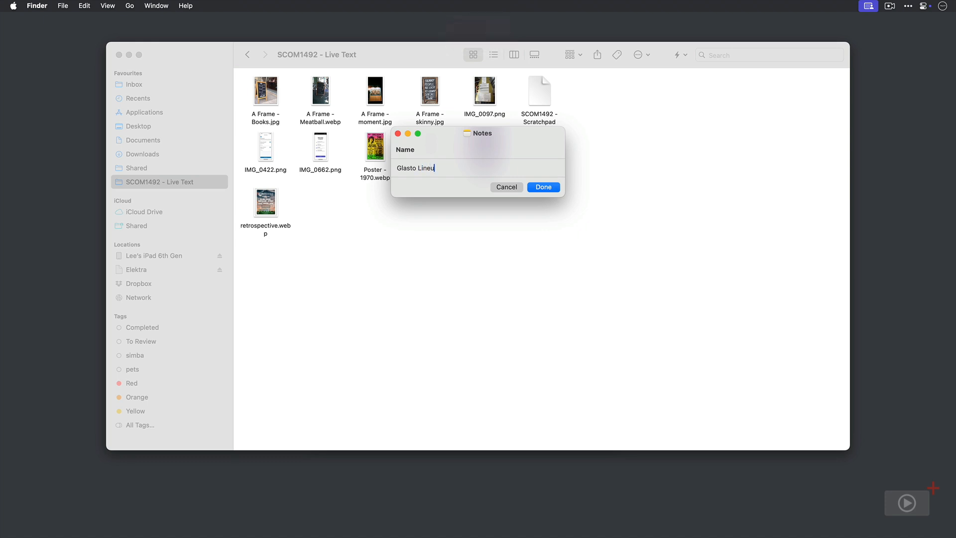
{"action": "type", "text": "p 2023"}
{"action": "key", "text": "Return"}
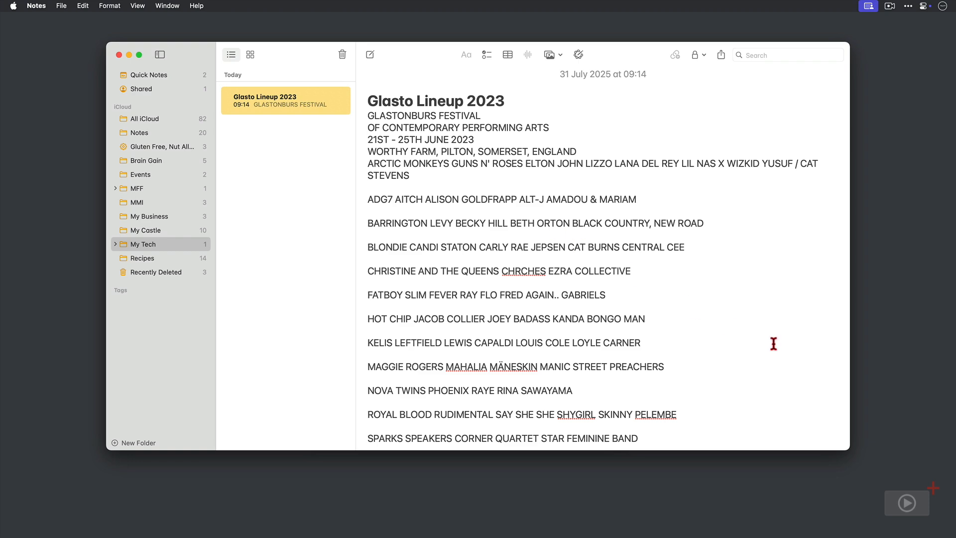
{"action": "scroll", "coordinate": [773, 344], "scroll_direction": "down", "scroll_amount": 6}
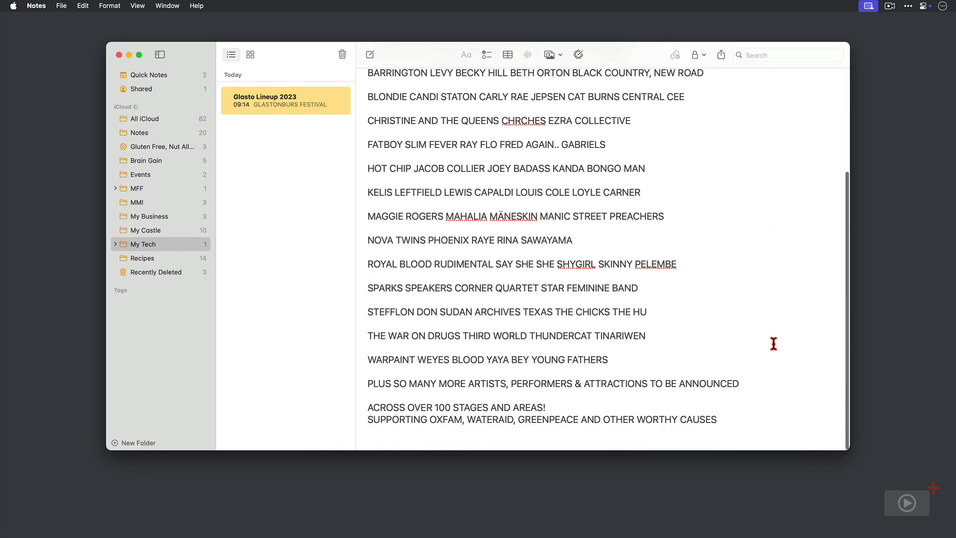
{"action": "scroll", "coordinate": [774, 343], "scroll_direction": "up", "scroll_amount": 6}
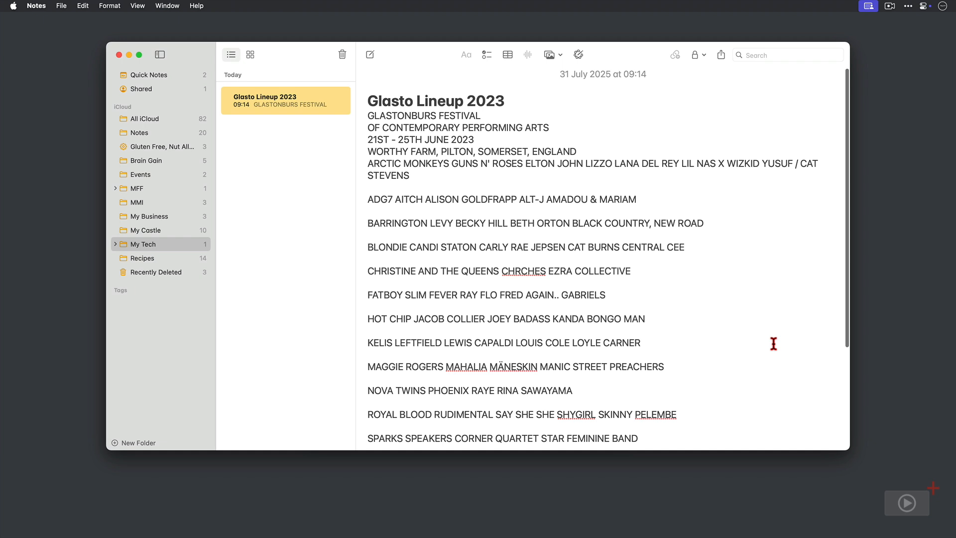